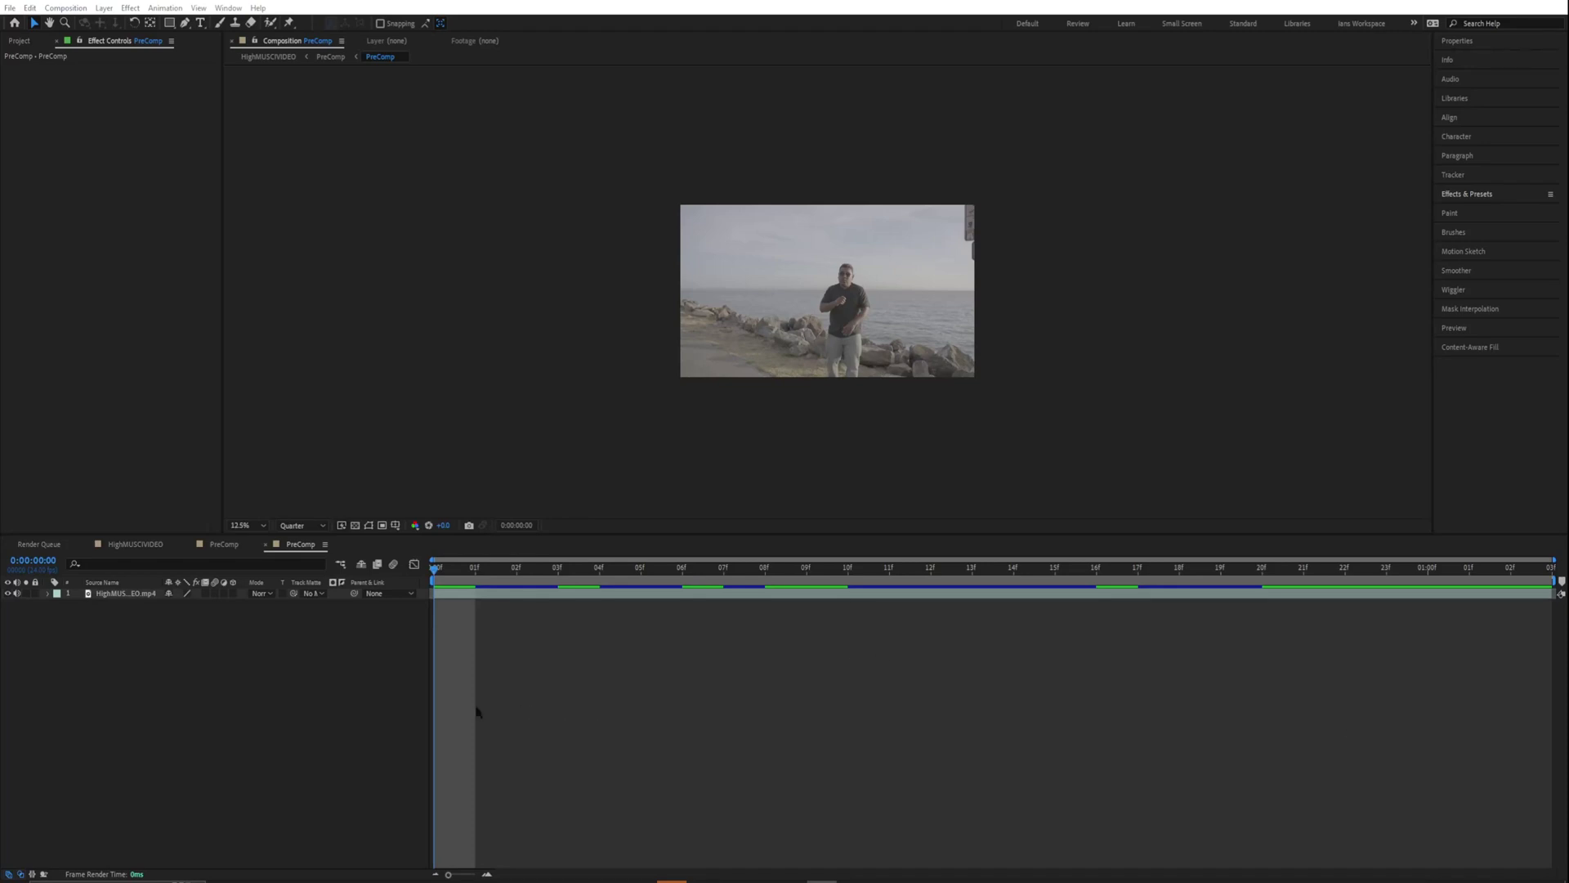
Create a new adjustment layer above the video clip in the PreComp timeline.
right_click(247, 741)
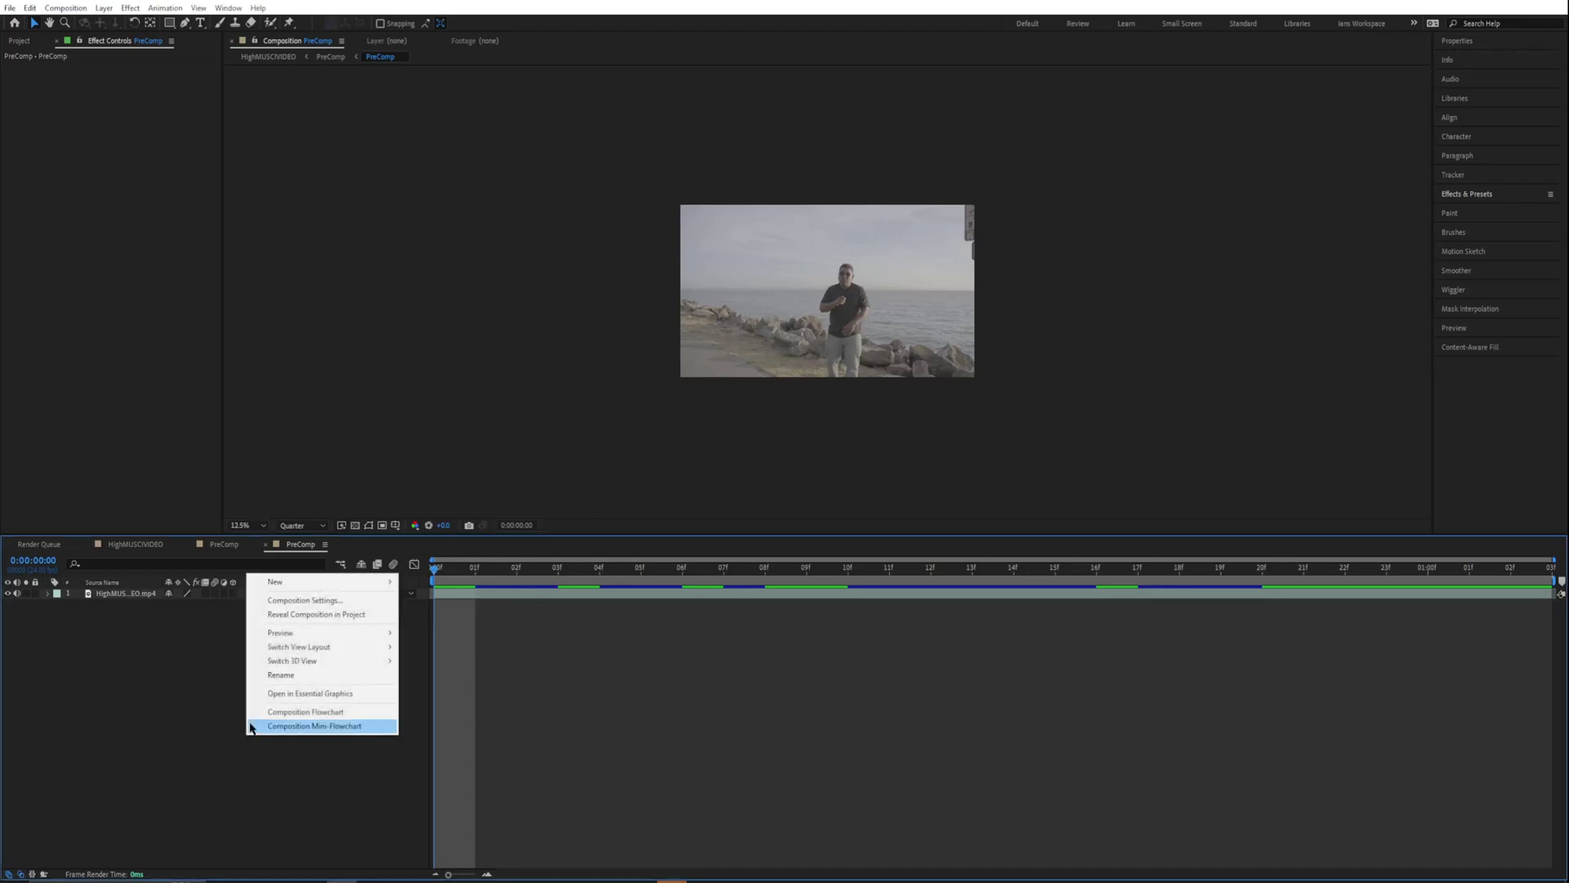
mouse_move(310, 582)
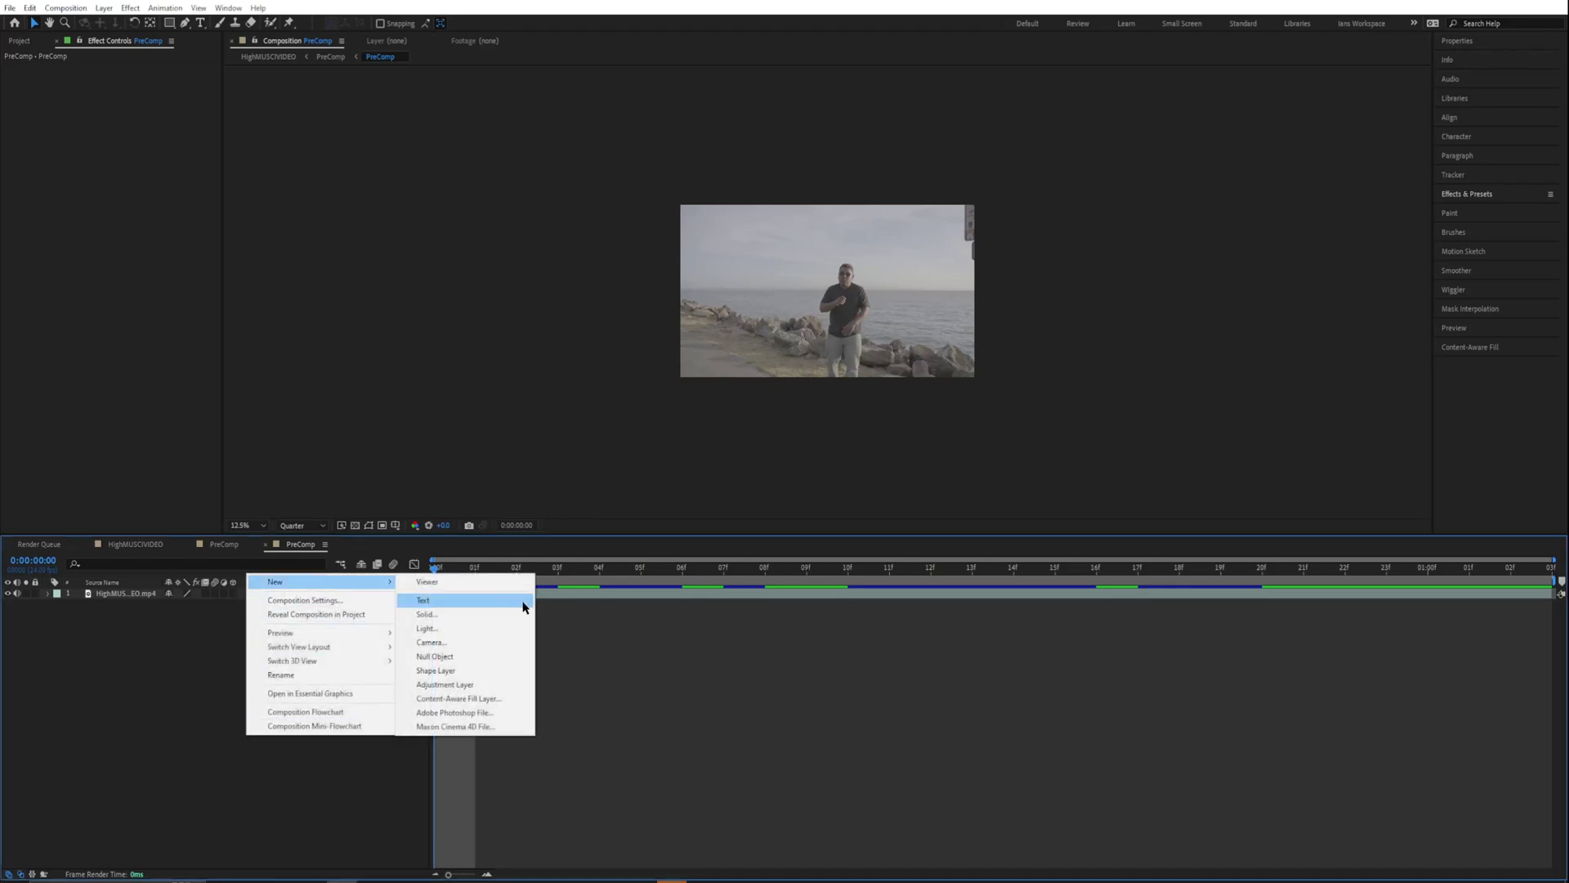
left_click(443, 685)
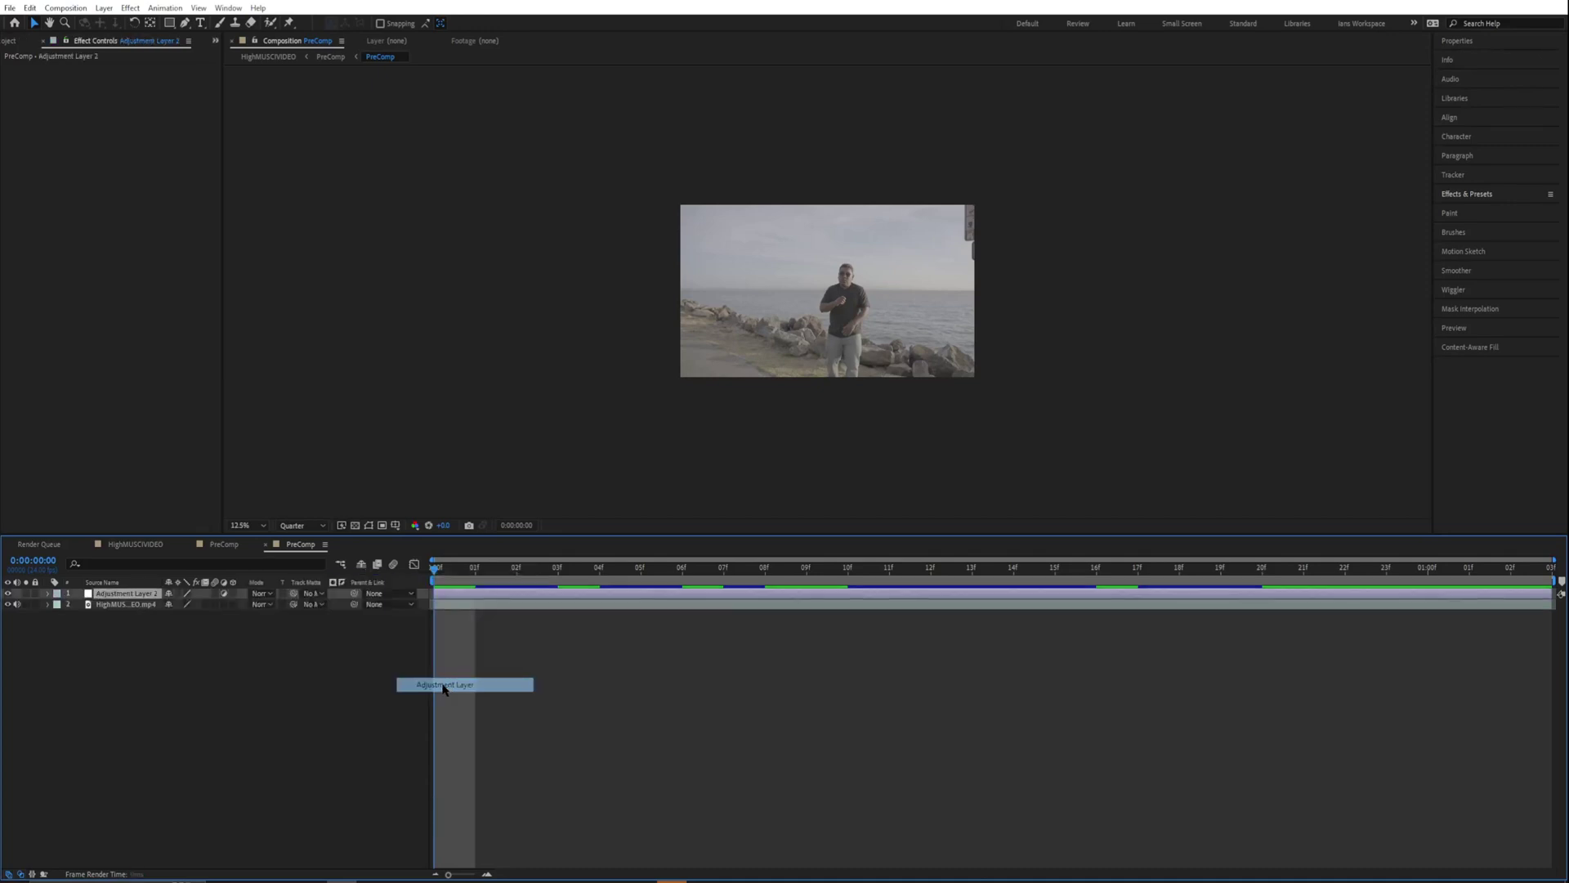
Find the S_DistortChroma effect by searching for "distort" and apply it to the adjustment layer.
left_click(1463, 194)
type("dis")
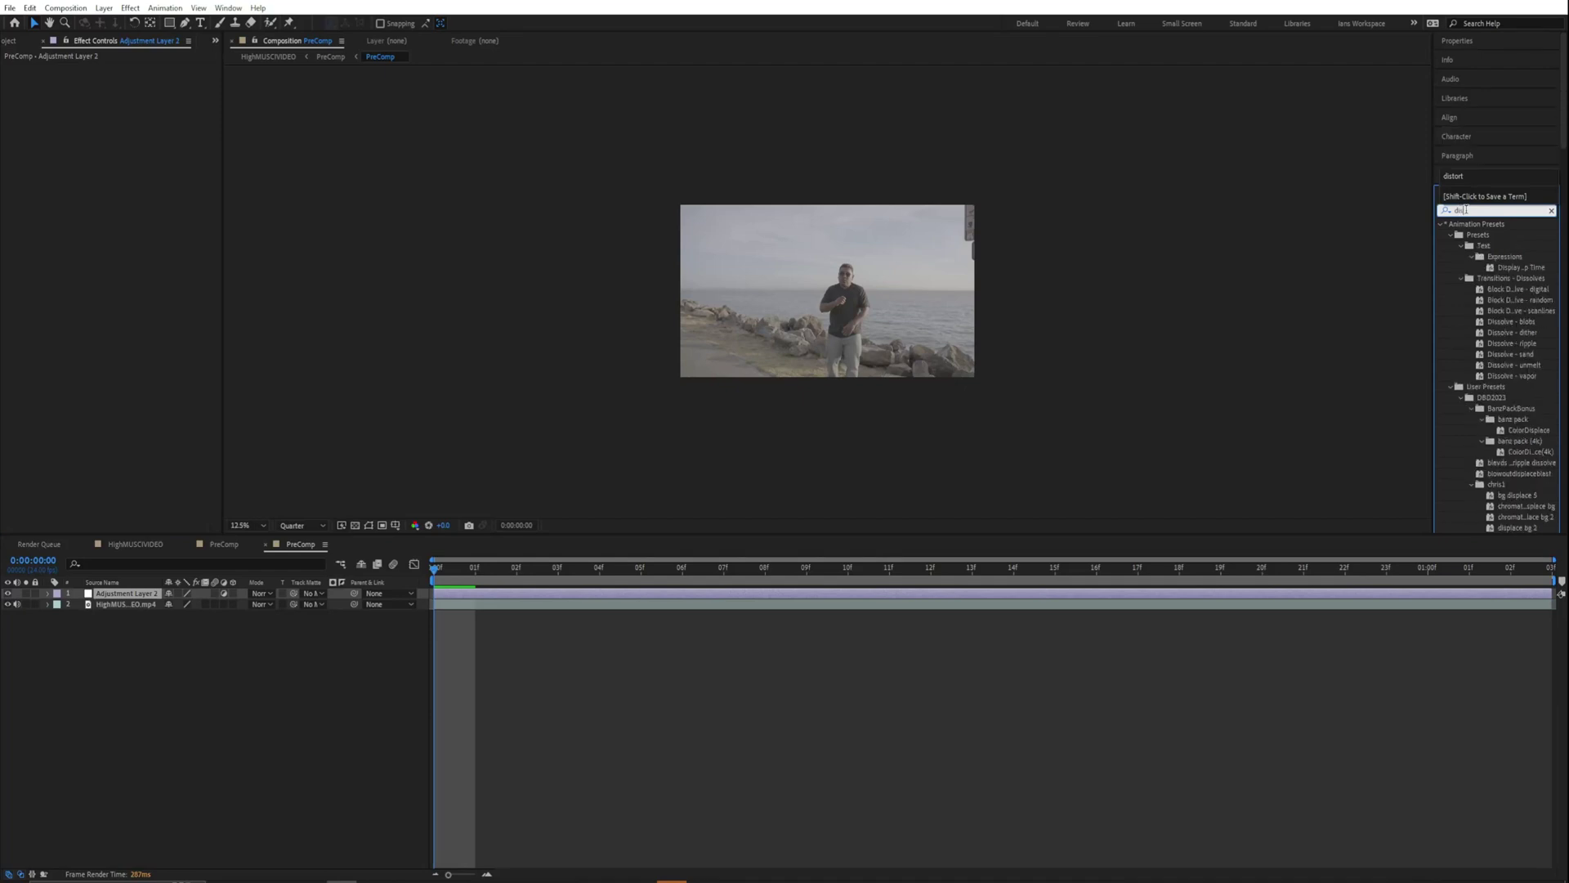
type("tort")
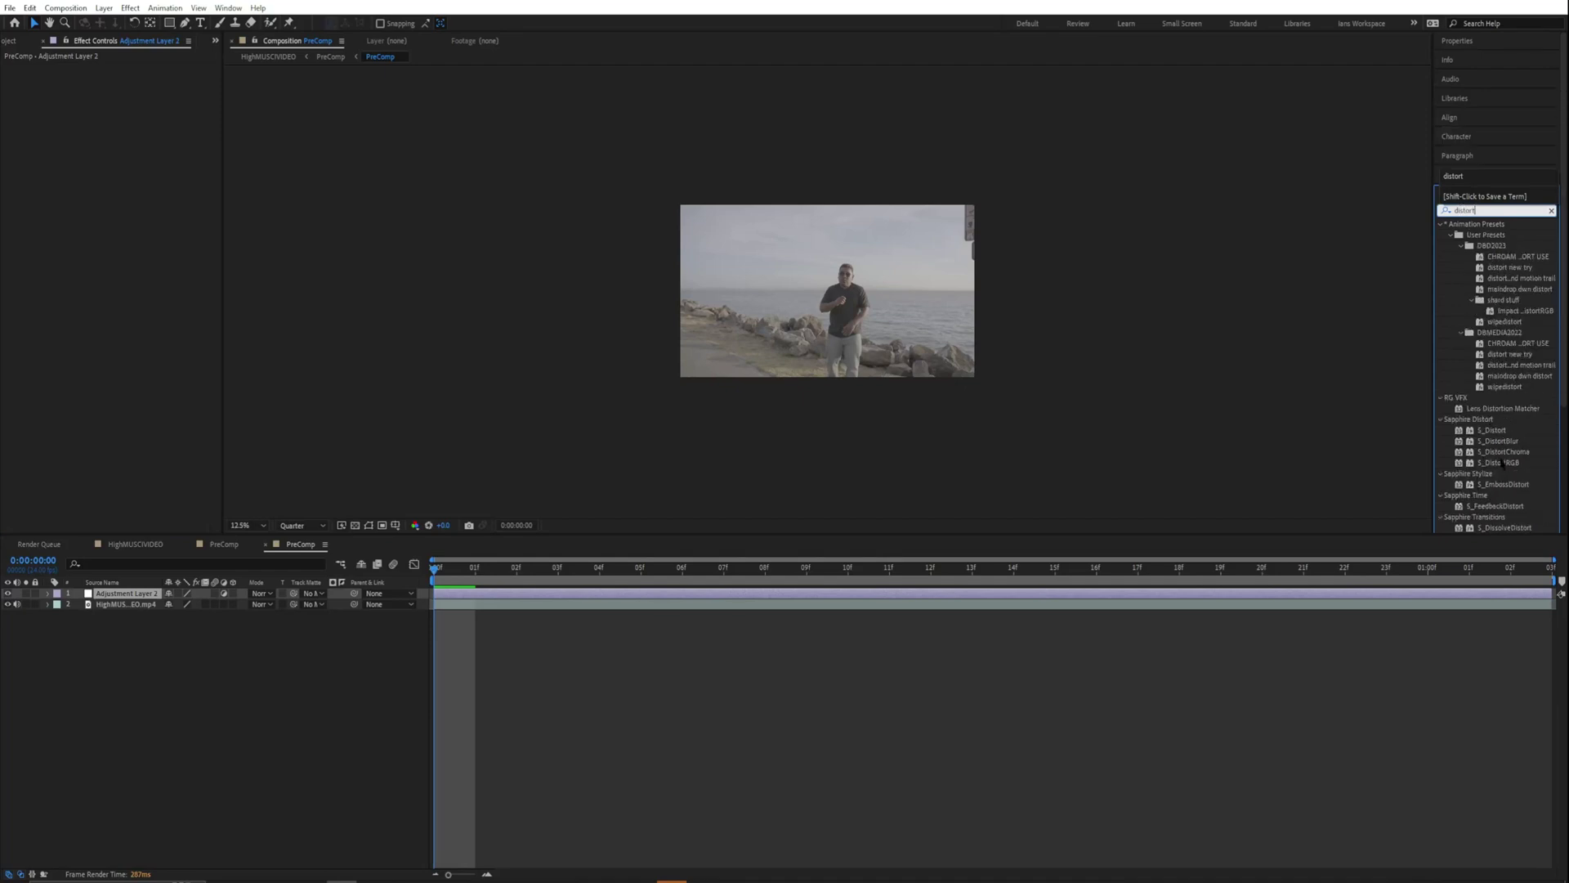
left_click_drag(1504, 452, 475, 600)
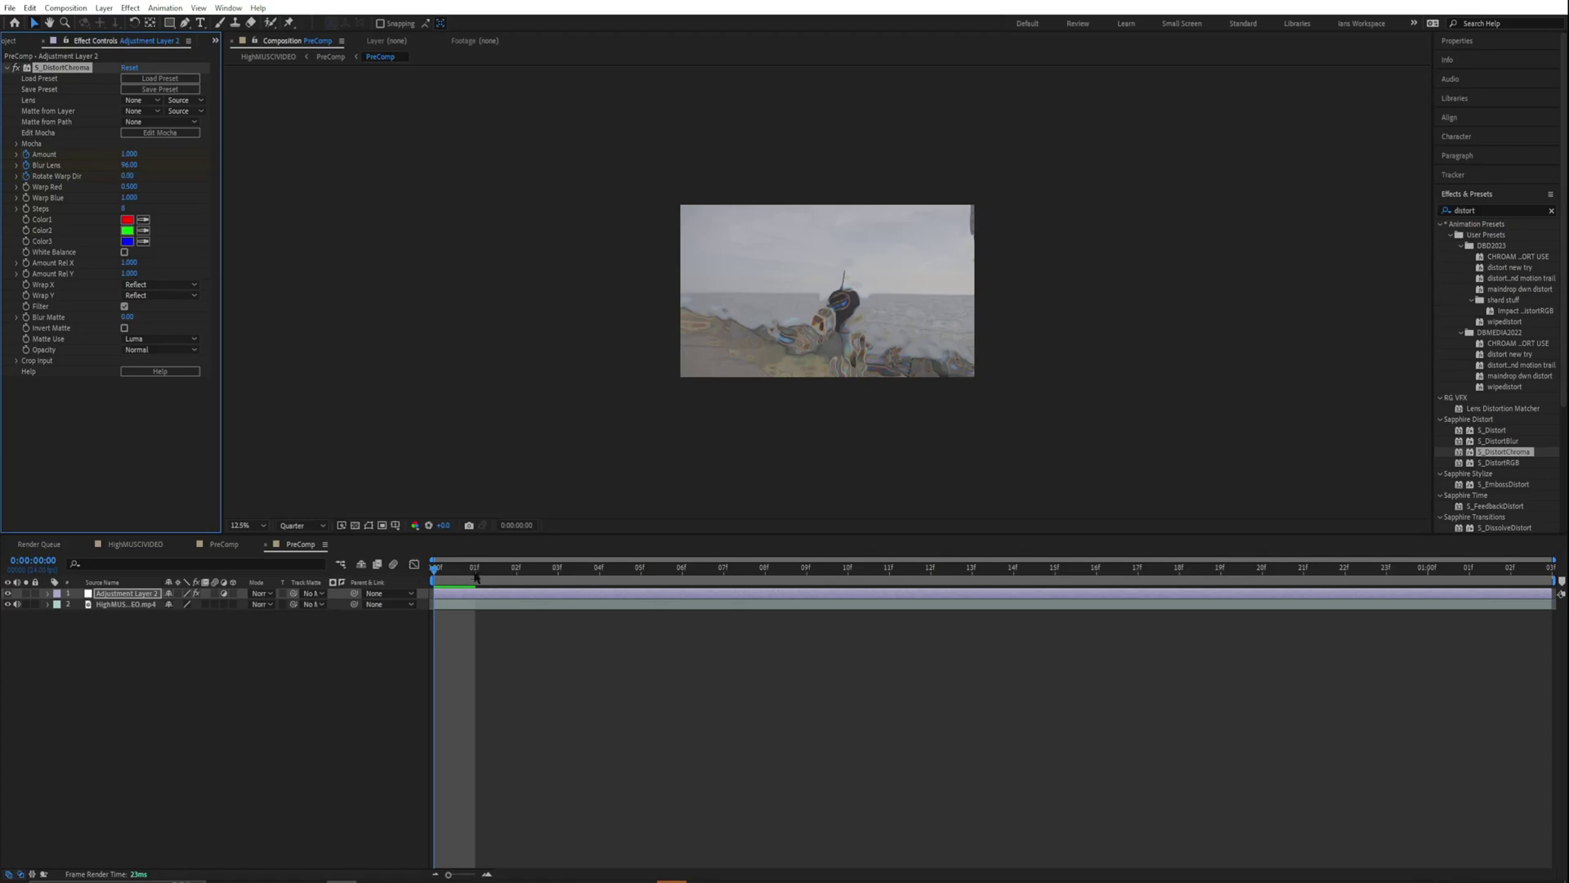
Keyframe the S_DistortChroma Amount to 0 at frame 10.
left_click_drag(476, 576, 855, 609)
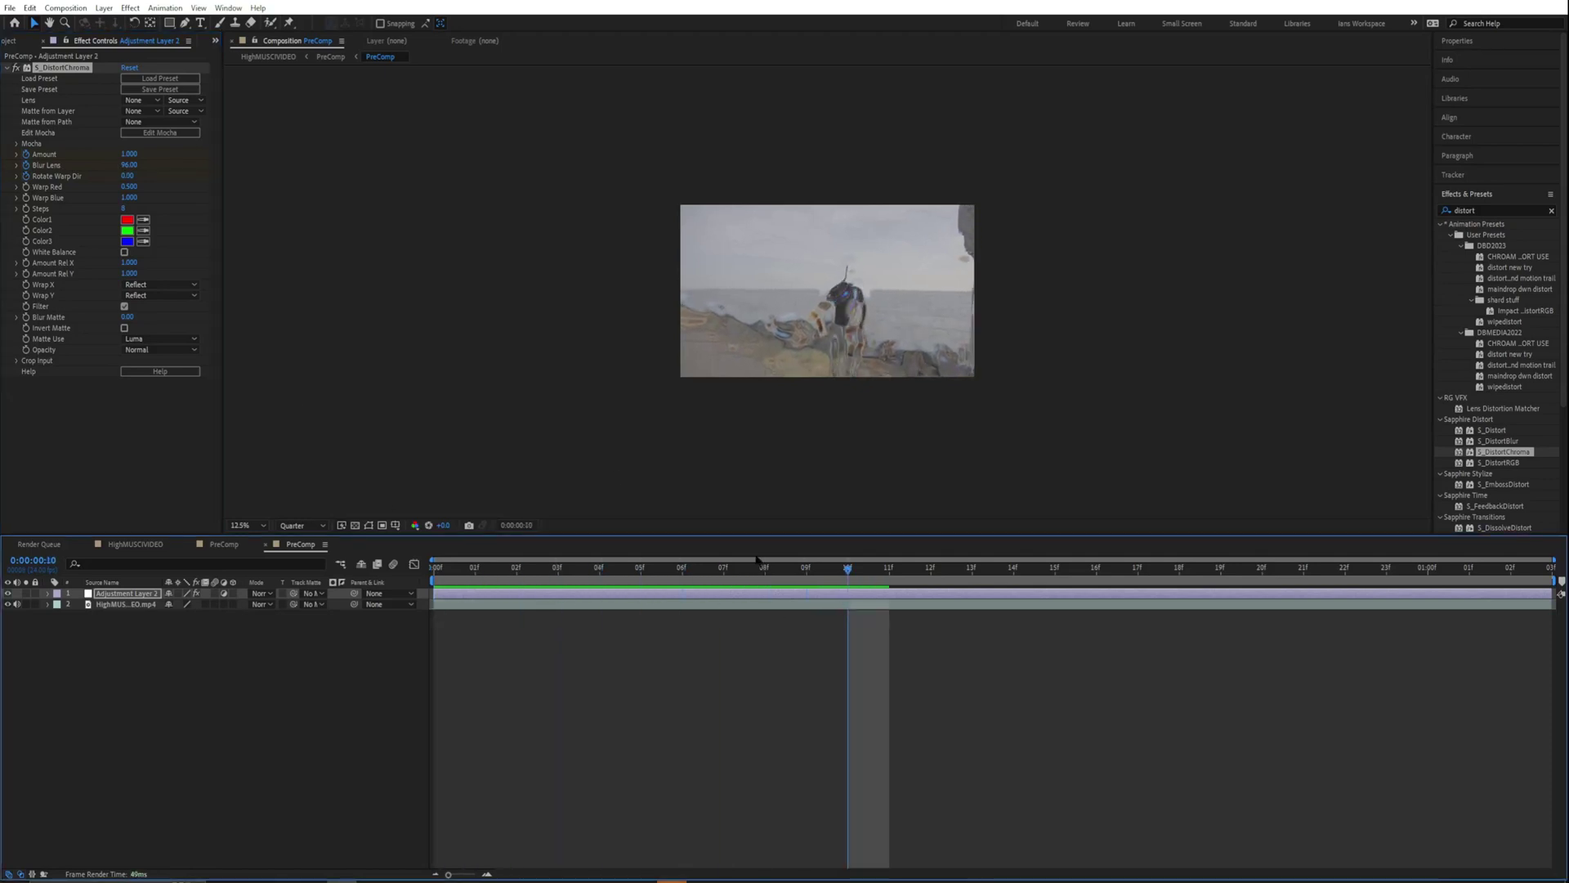
left_click(130, 154)
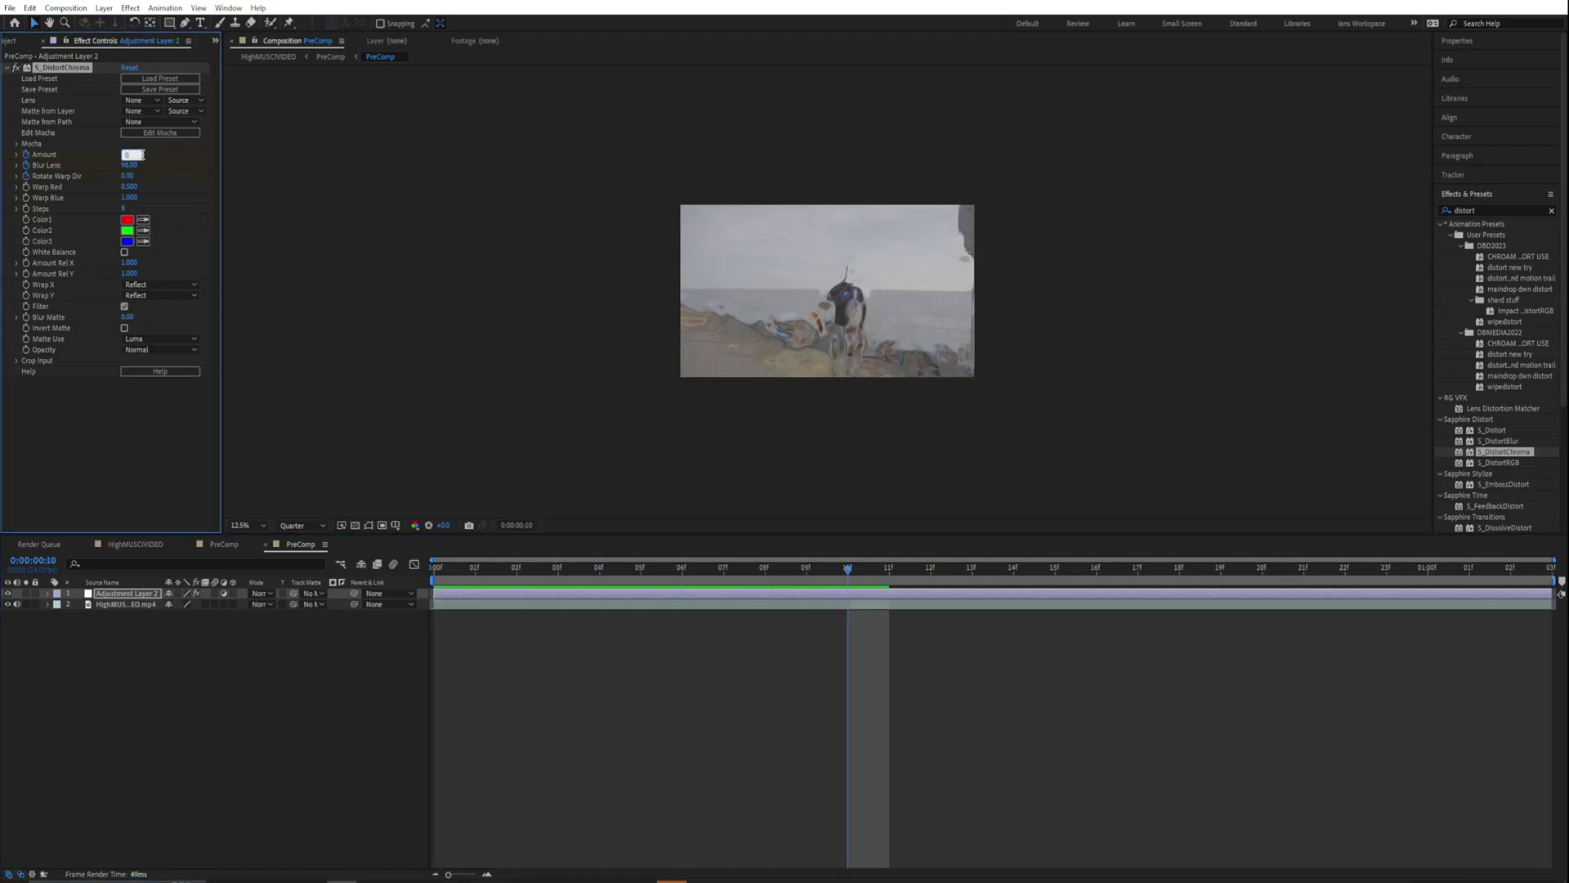
type("0")
key("Return")
left_click(129, 166)
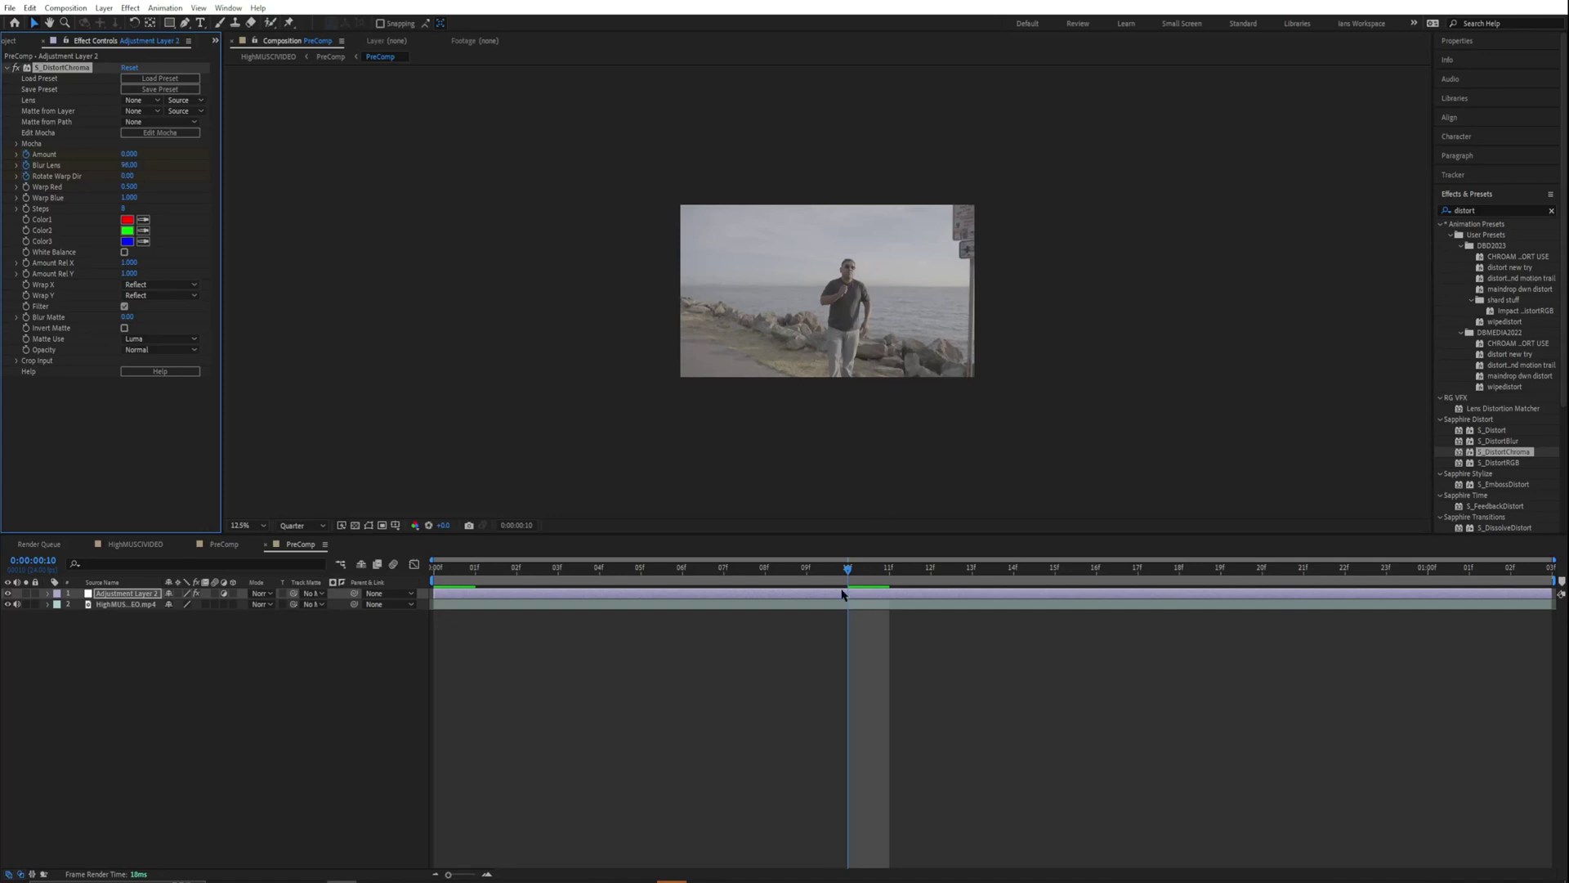
Raise Blur Lens to about 236 at the first frame and play back the distortion.
left_click_drag(762, 575, 416, 540)
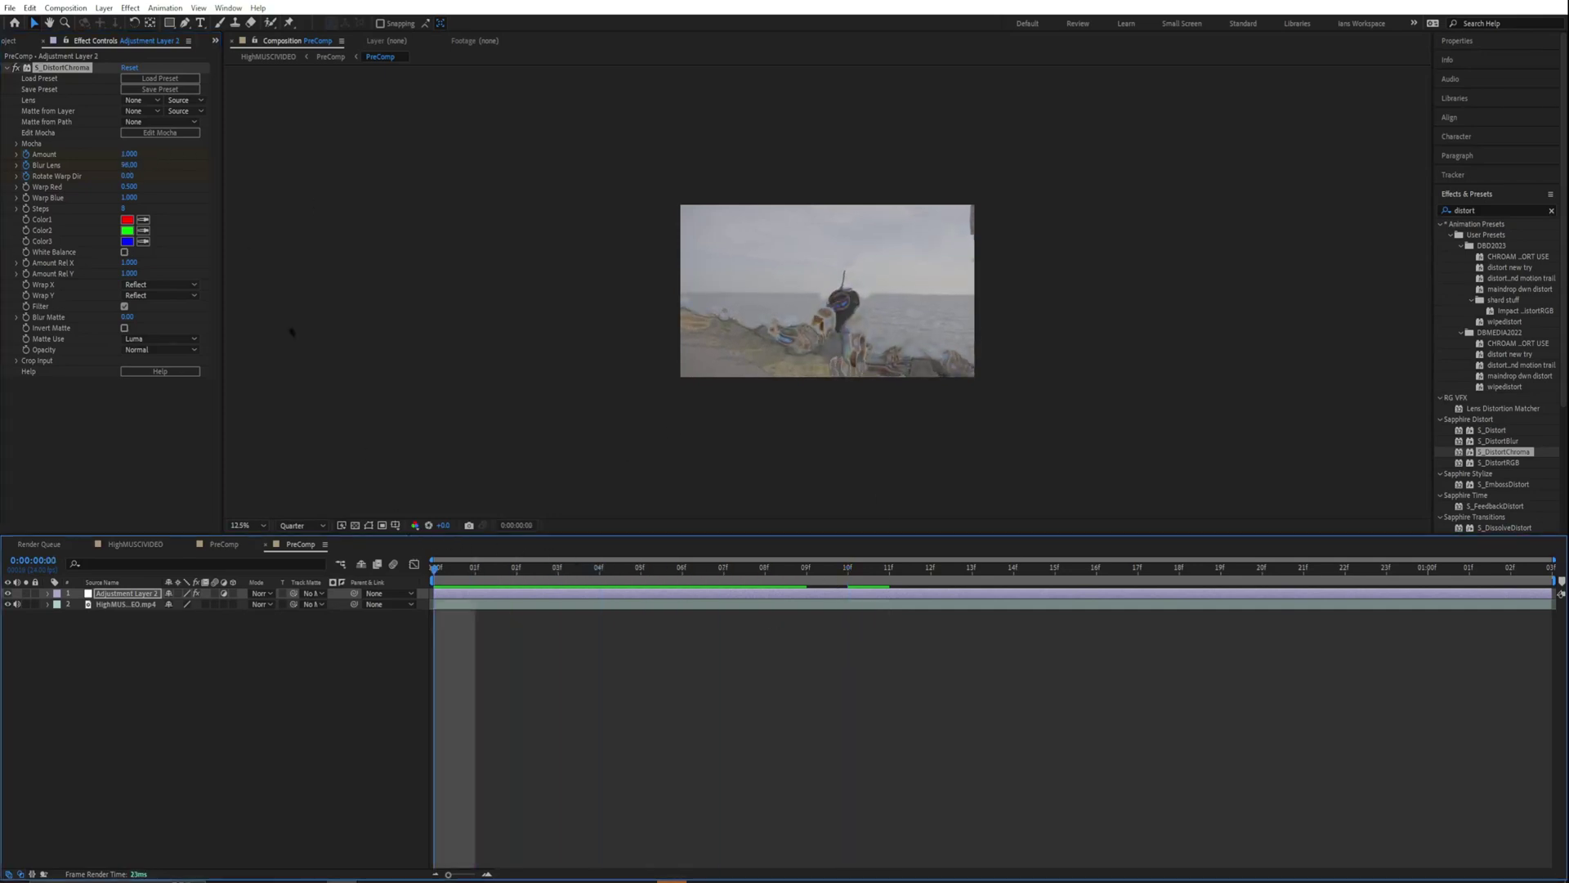
left_click_drag(133, 165, 176, 160)
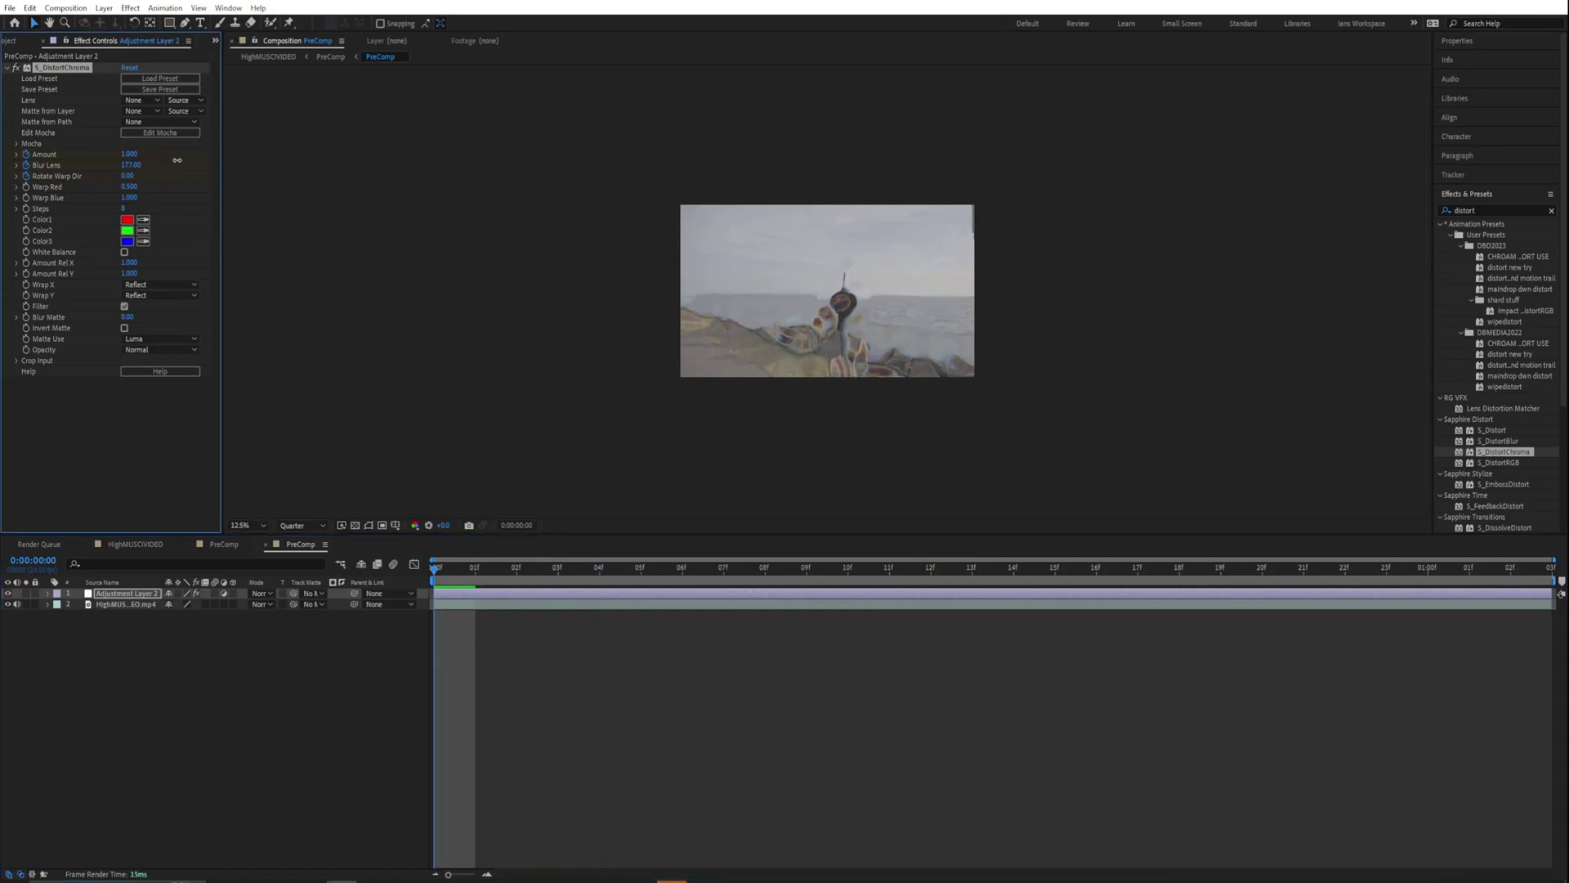
key("space")
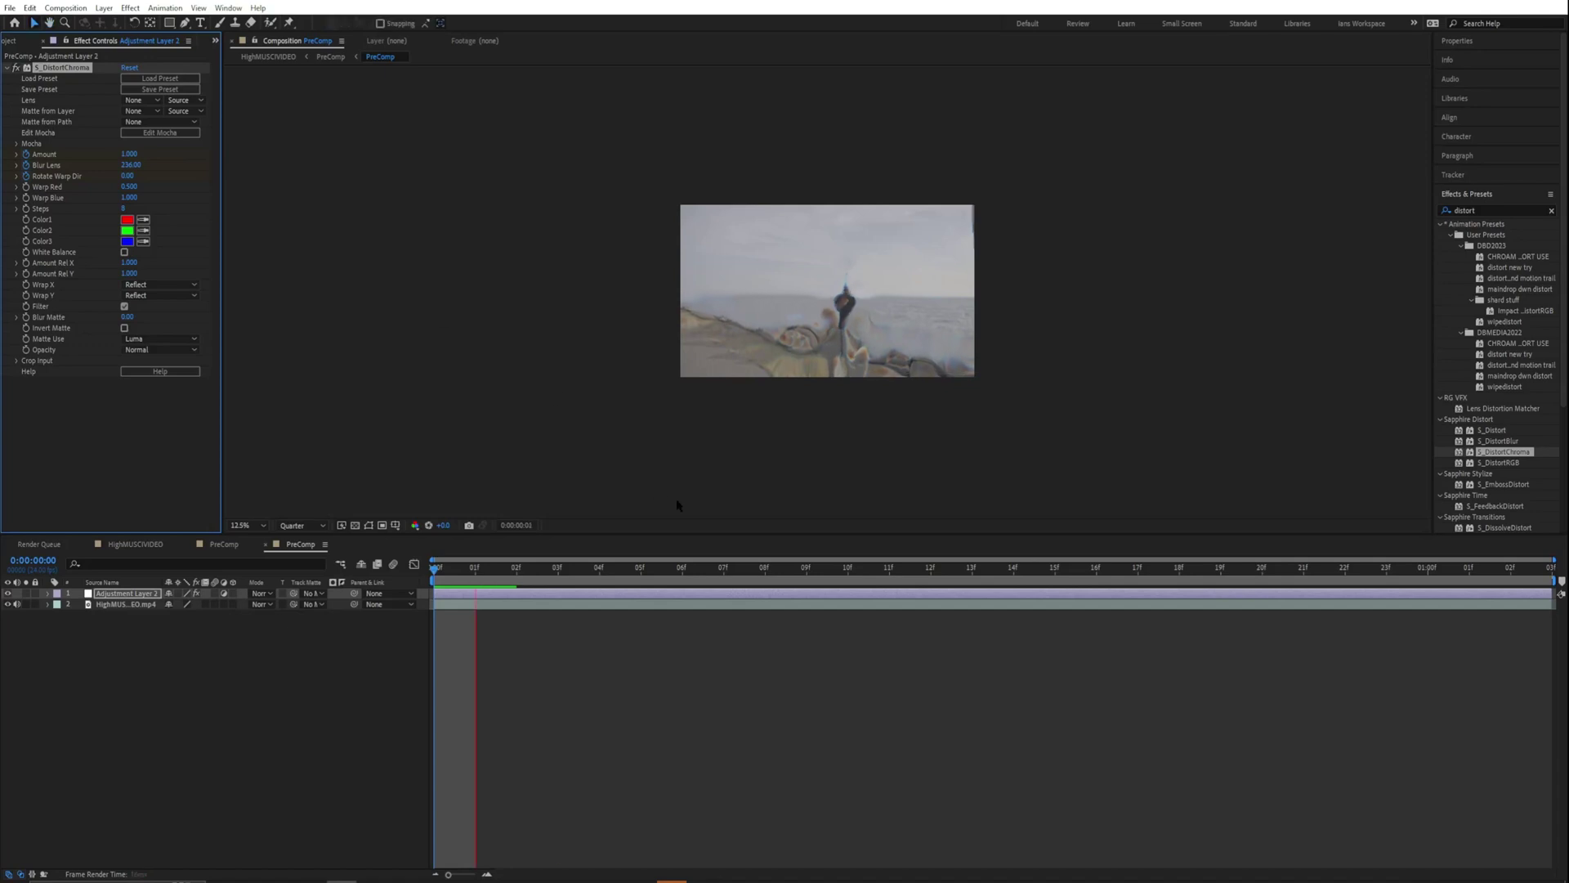
key("space")
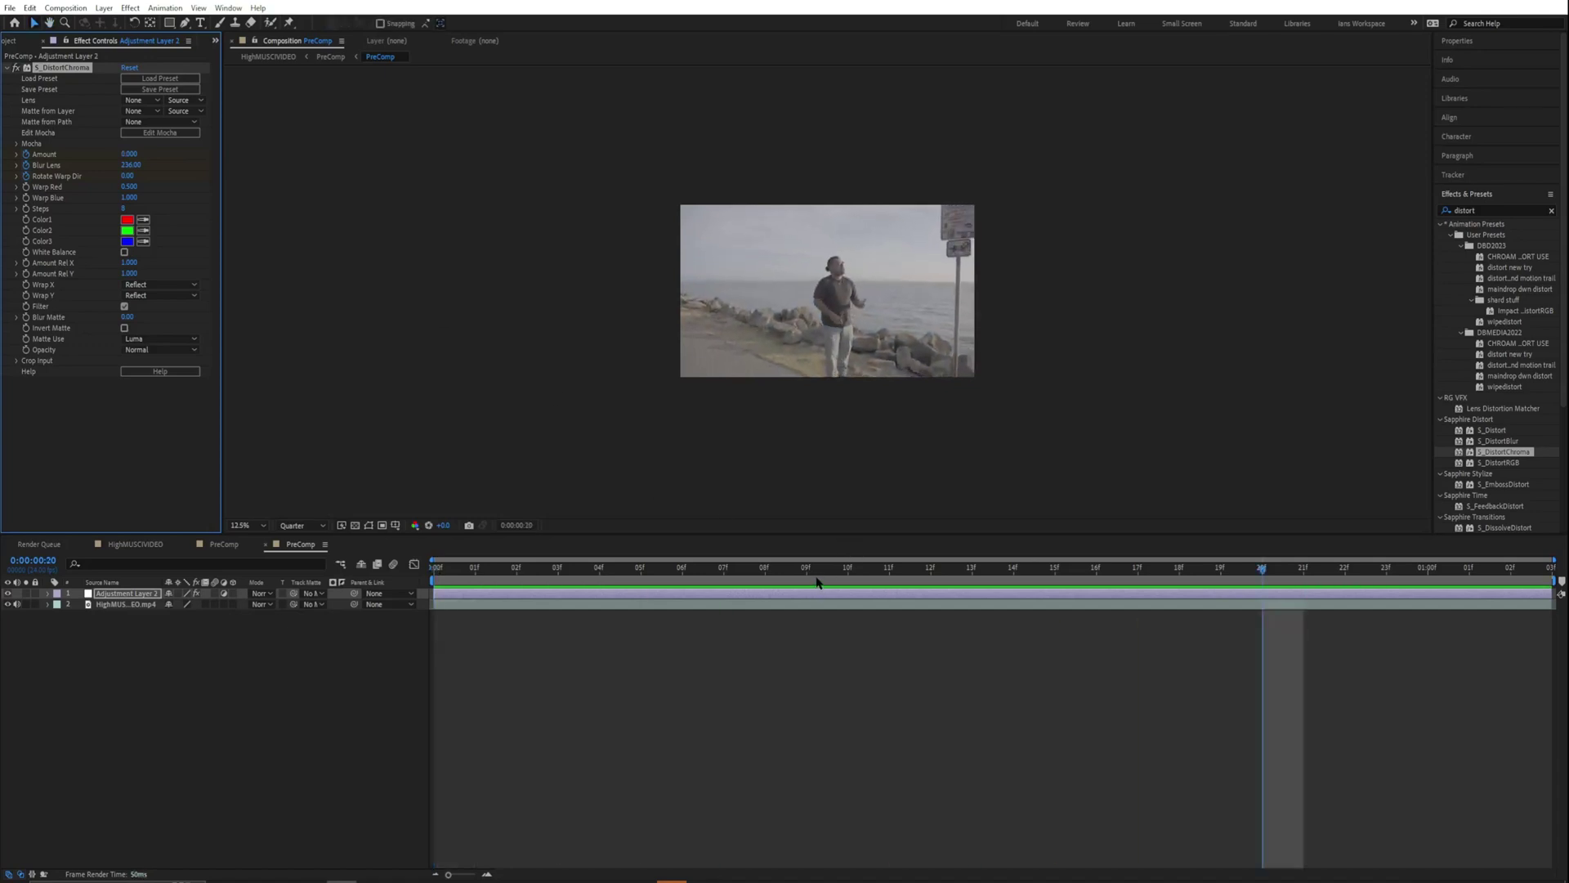
key("space")
left_click(263, 626)
key("space")
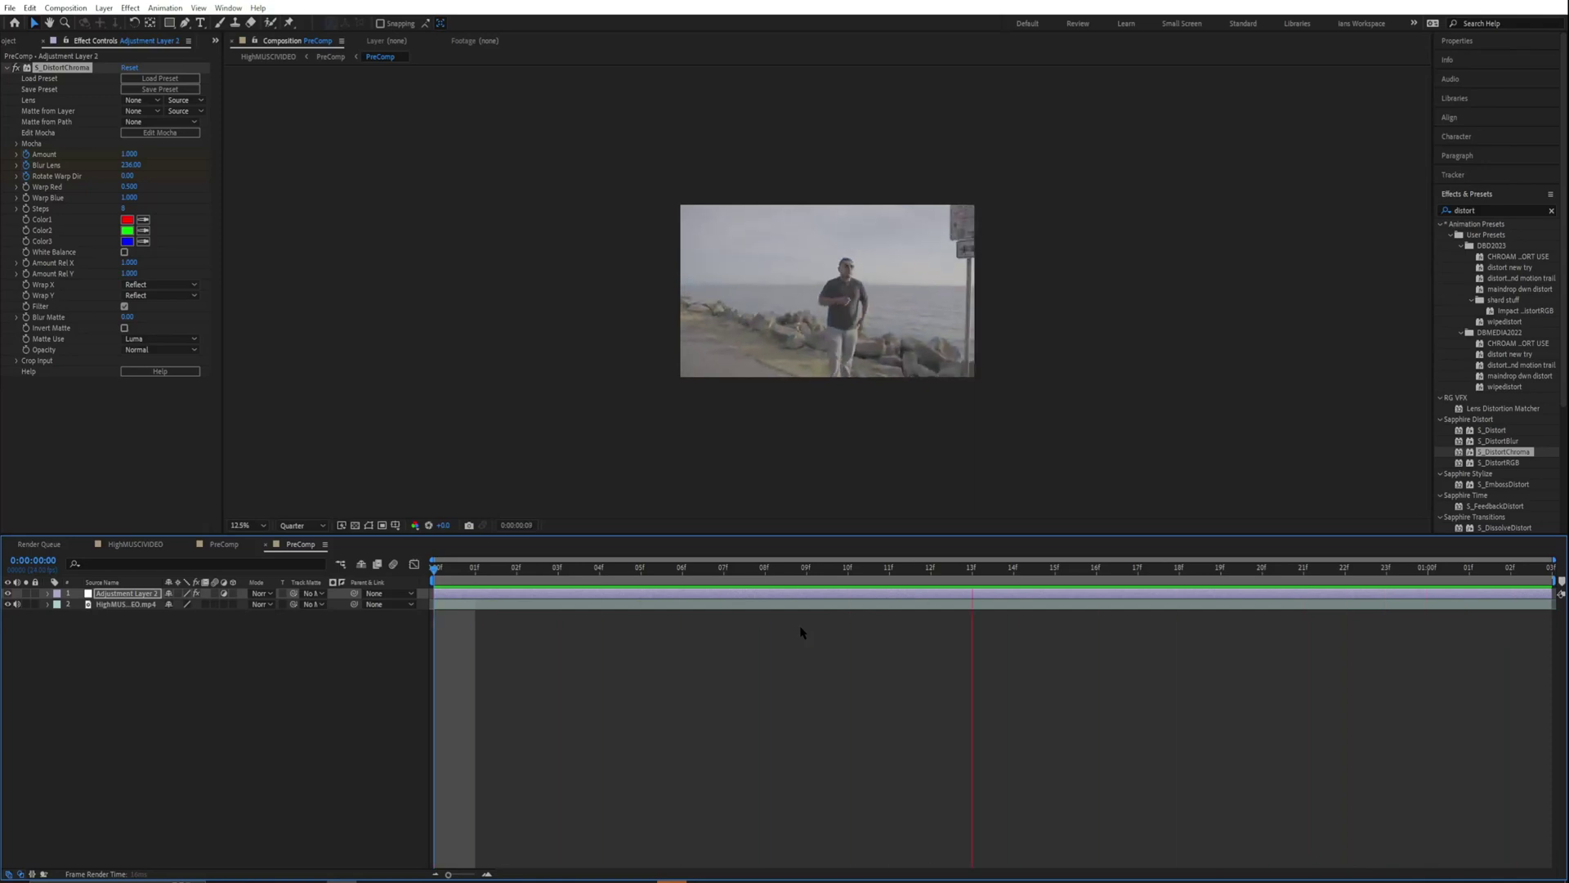
key("space")
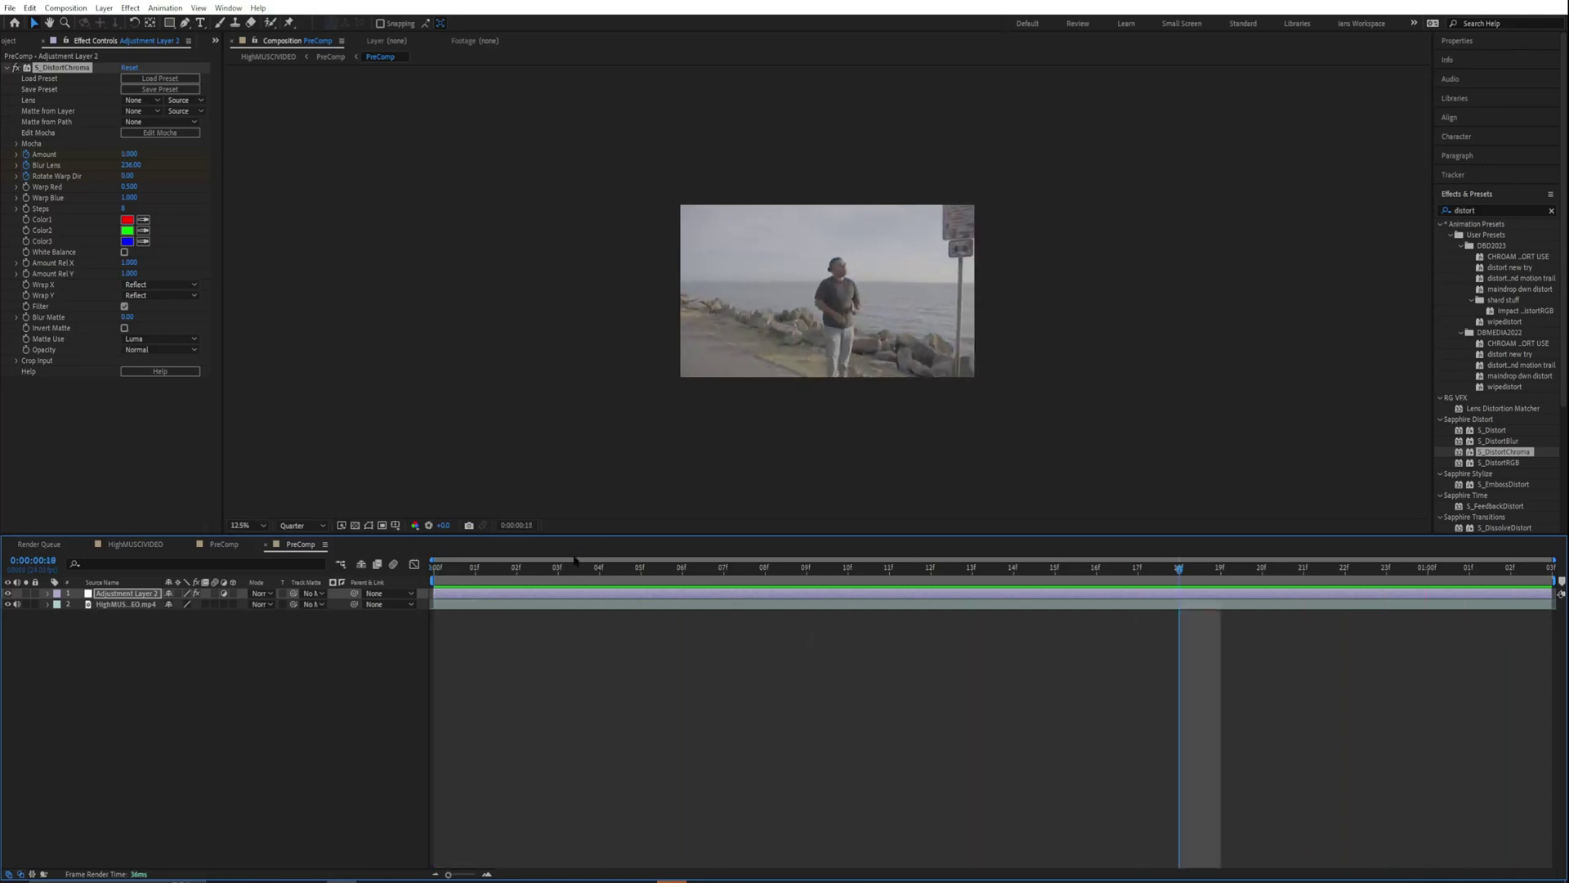
left_click_drag(547, 574, 432, 575)
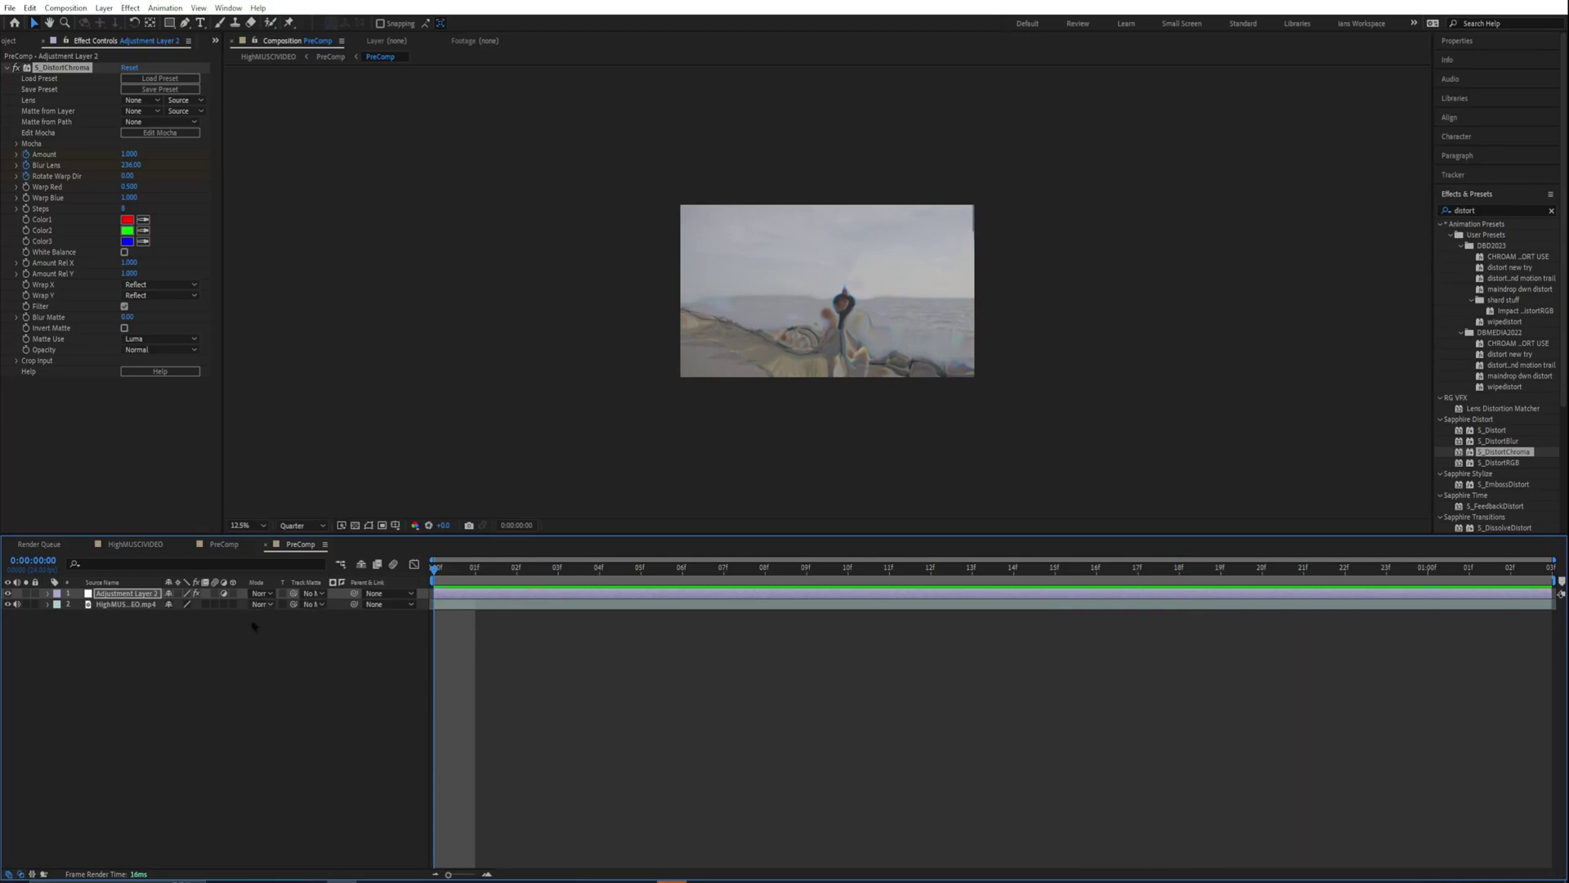
Duplicate the video clip layer and place the copy above the adjustment layer.
left_click(110, 604)
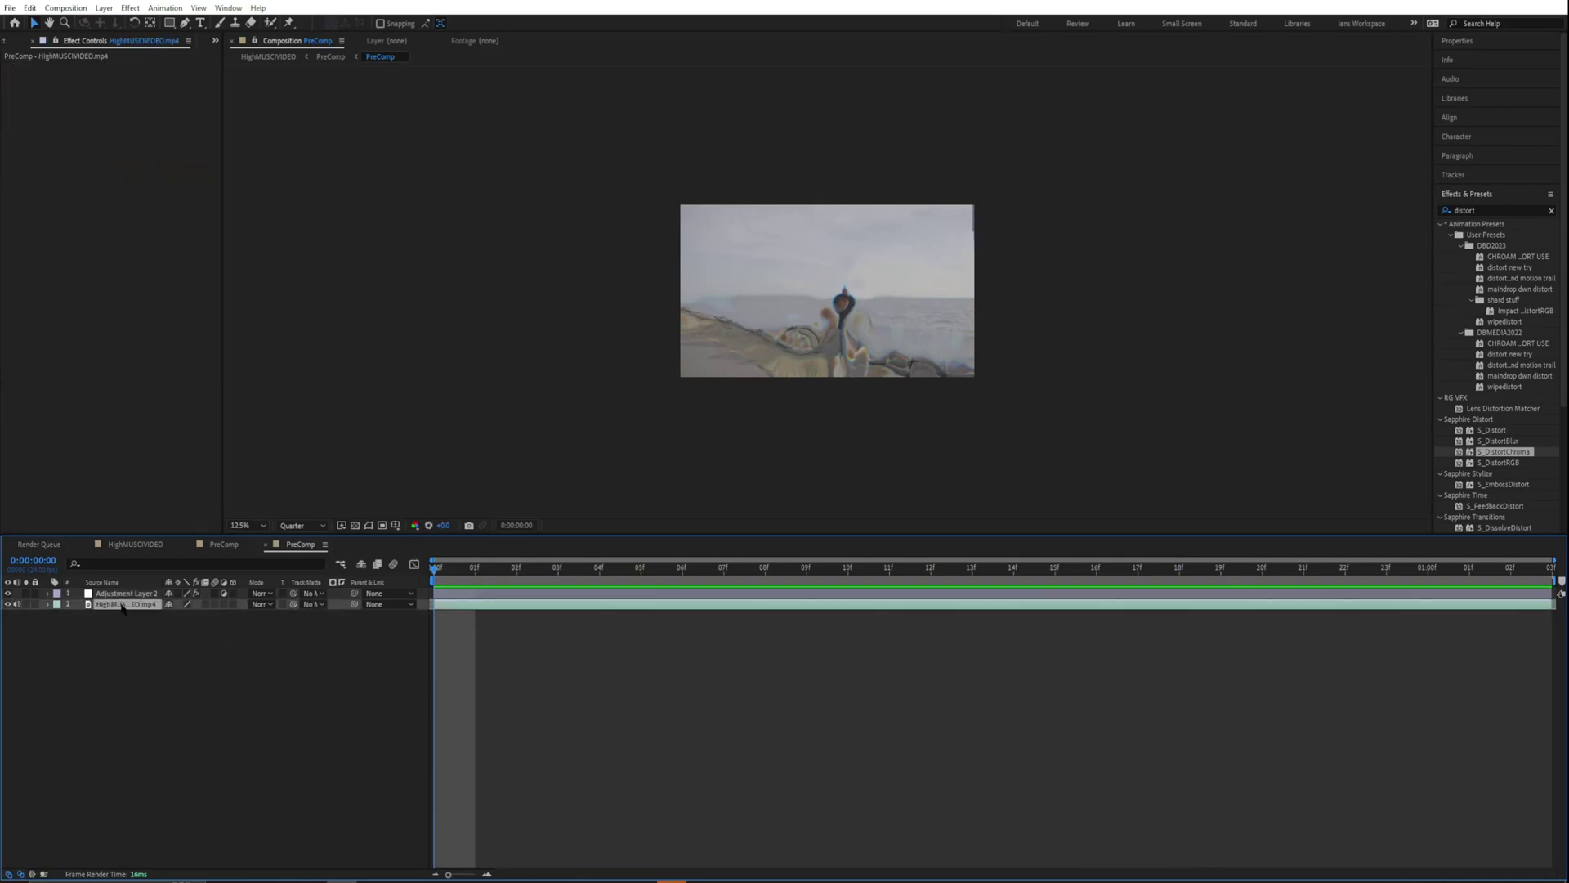
key("ctrl+d")
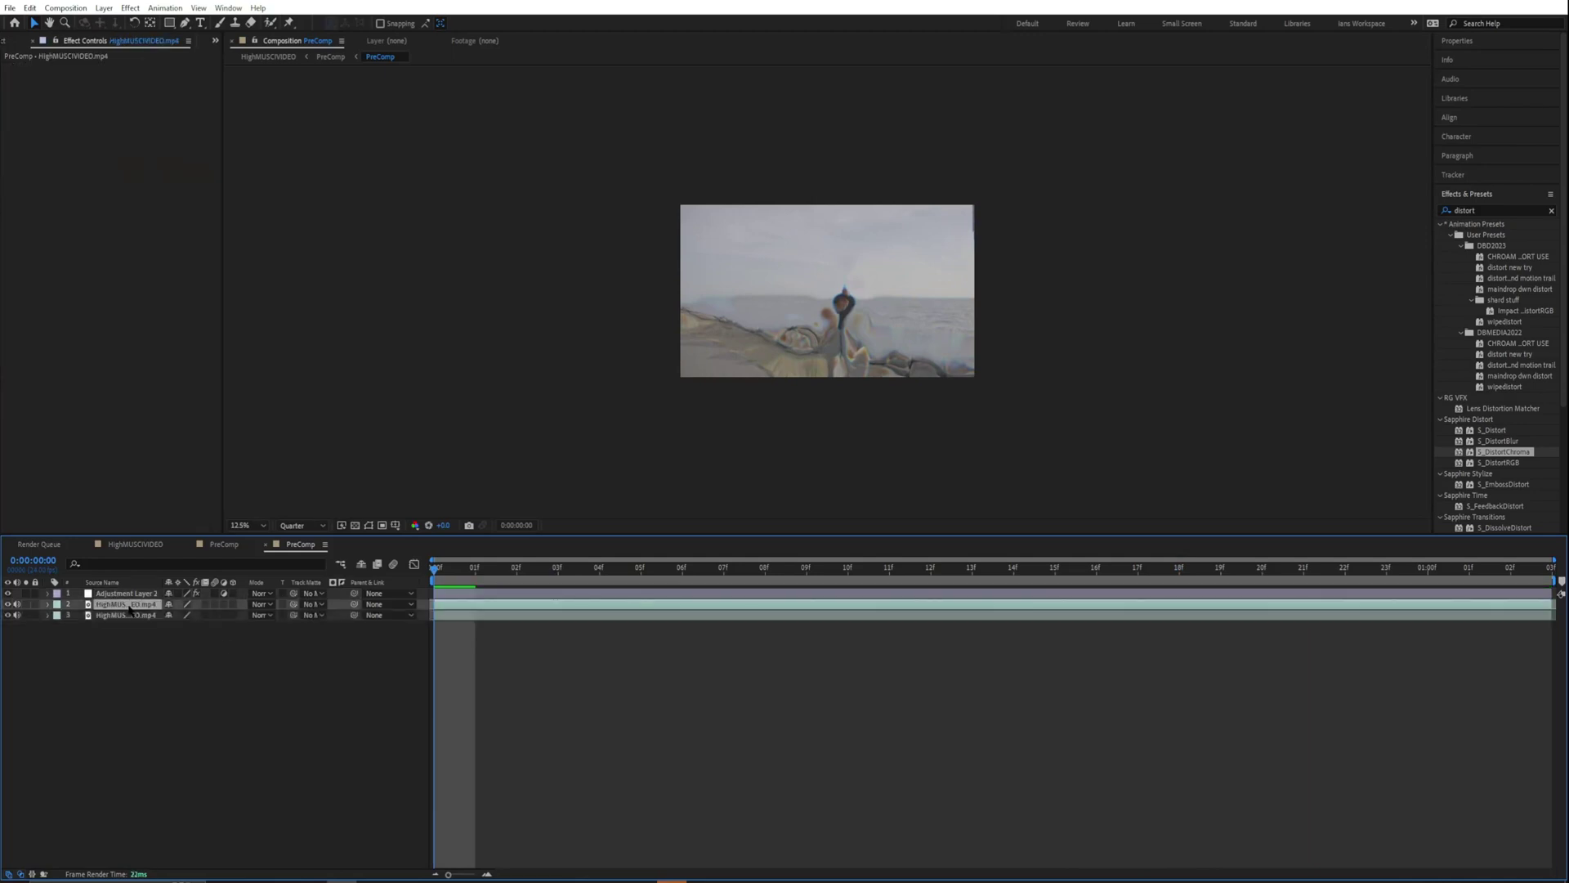
left_click_drag(128, 609, 127, 594)
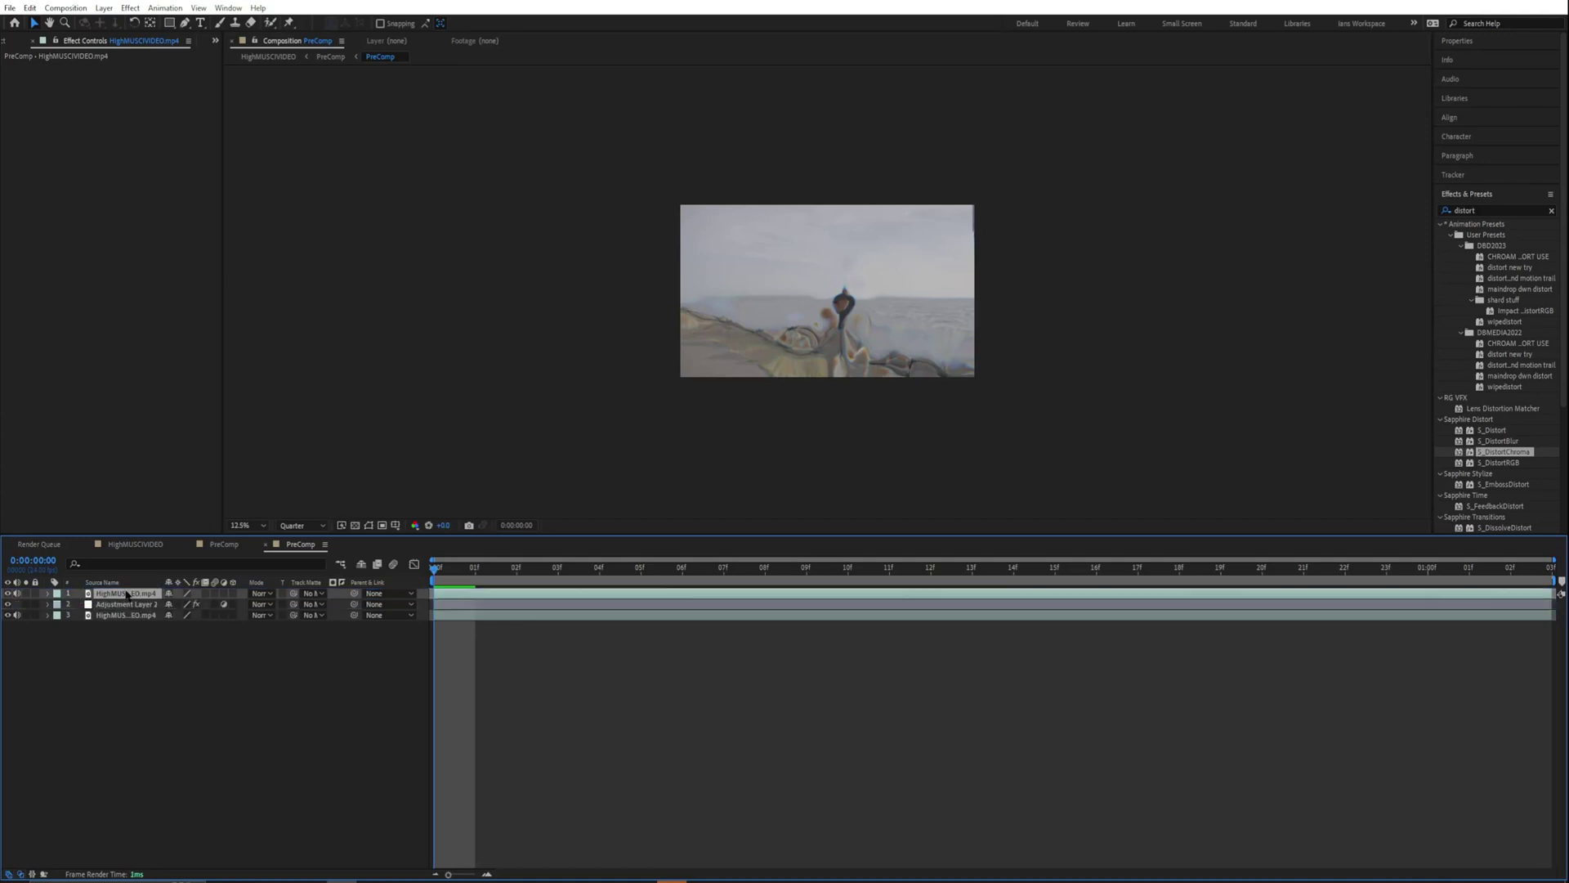
Pre-compose the upper copy of the clip, moving all attributes into the new composition.
right_click(126, 594)
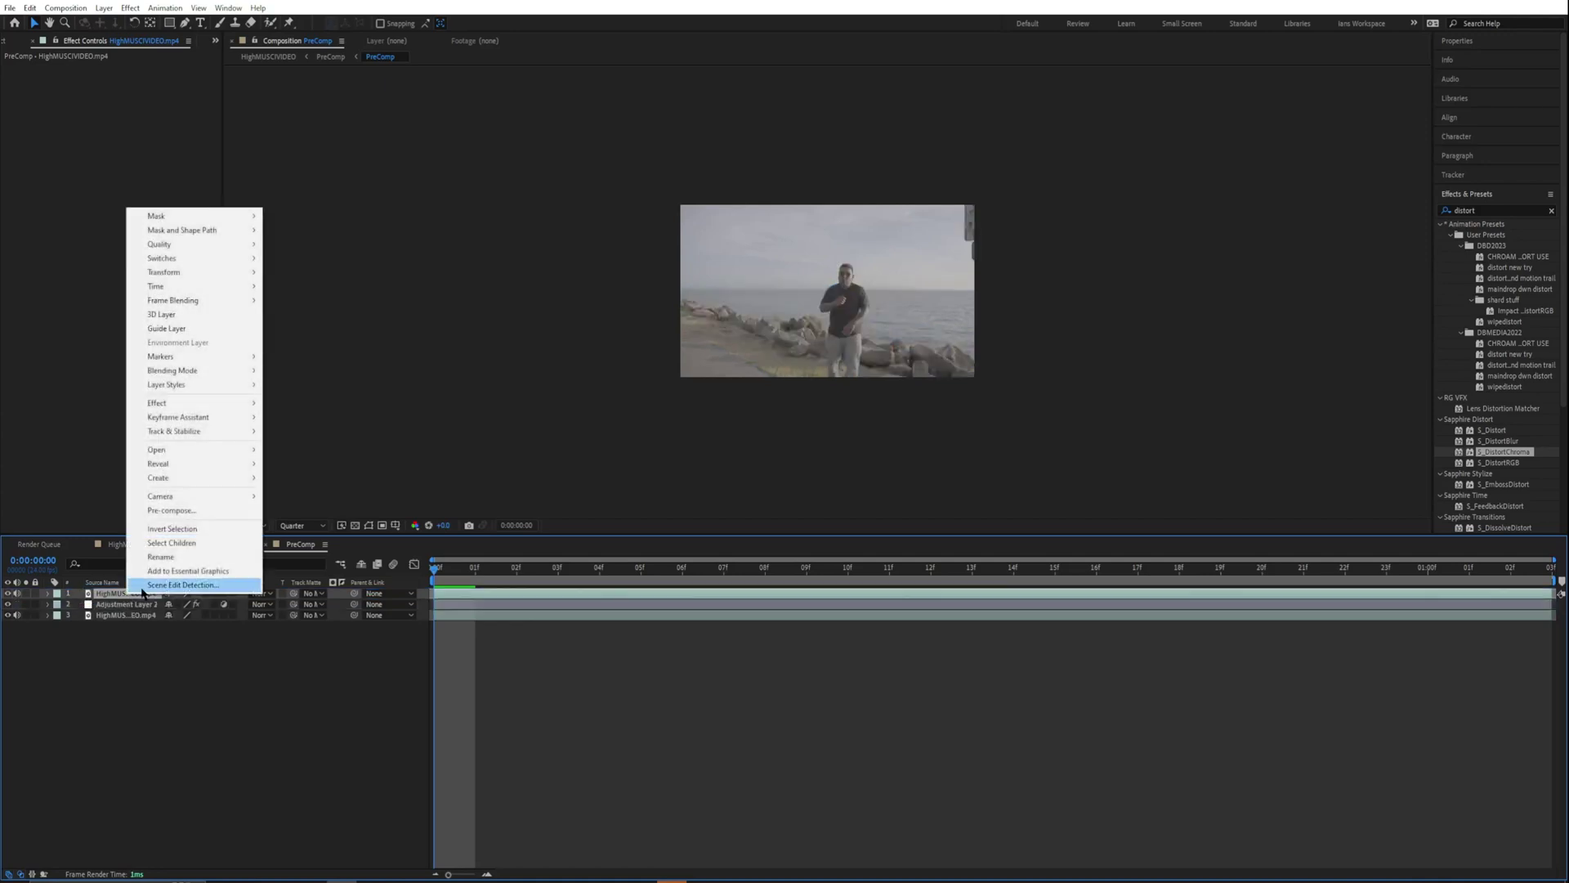
mouse_move(183, 500)
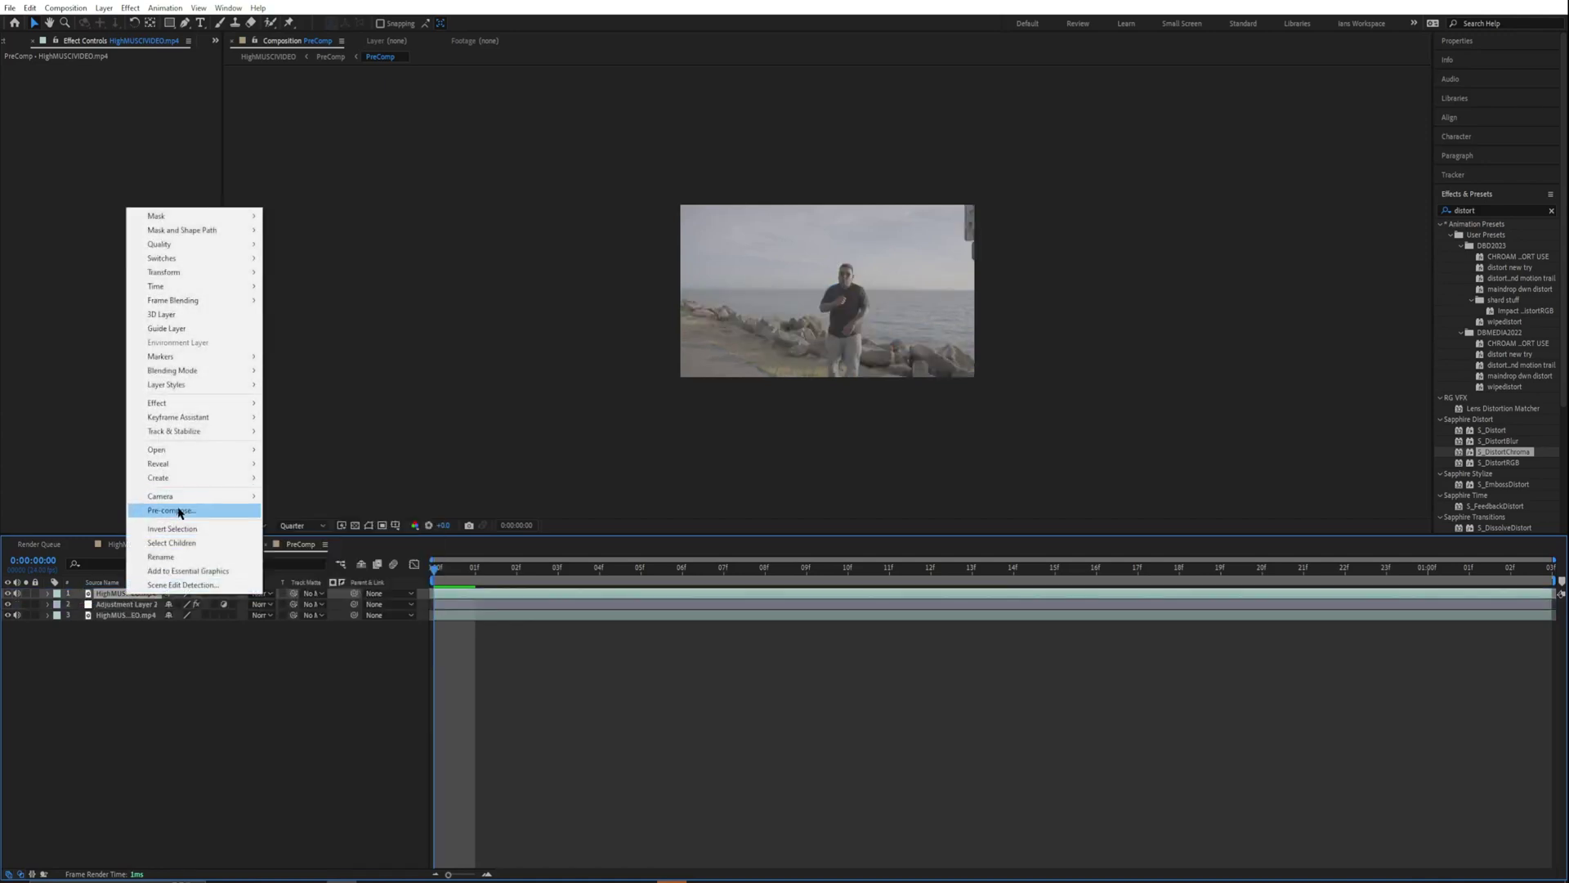
left_click(171, 511)
left_click(484, 332)
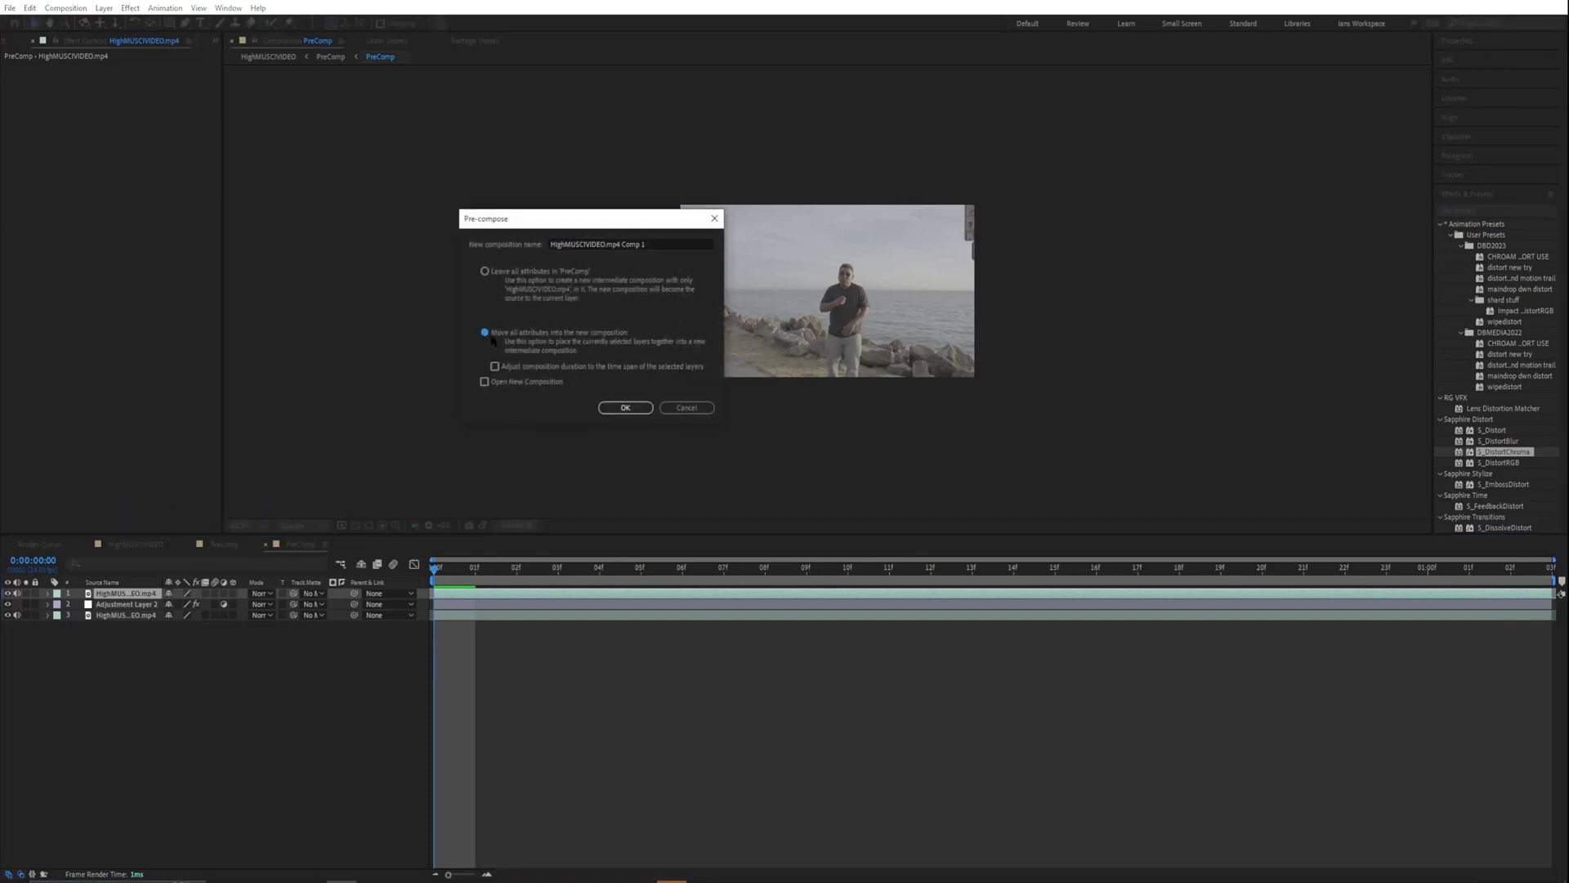
left_click(625, 408)
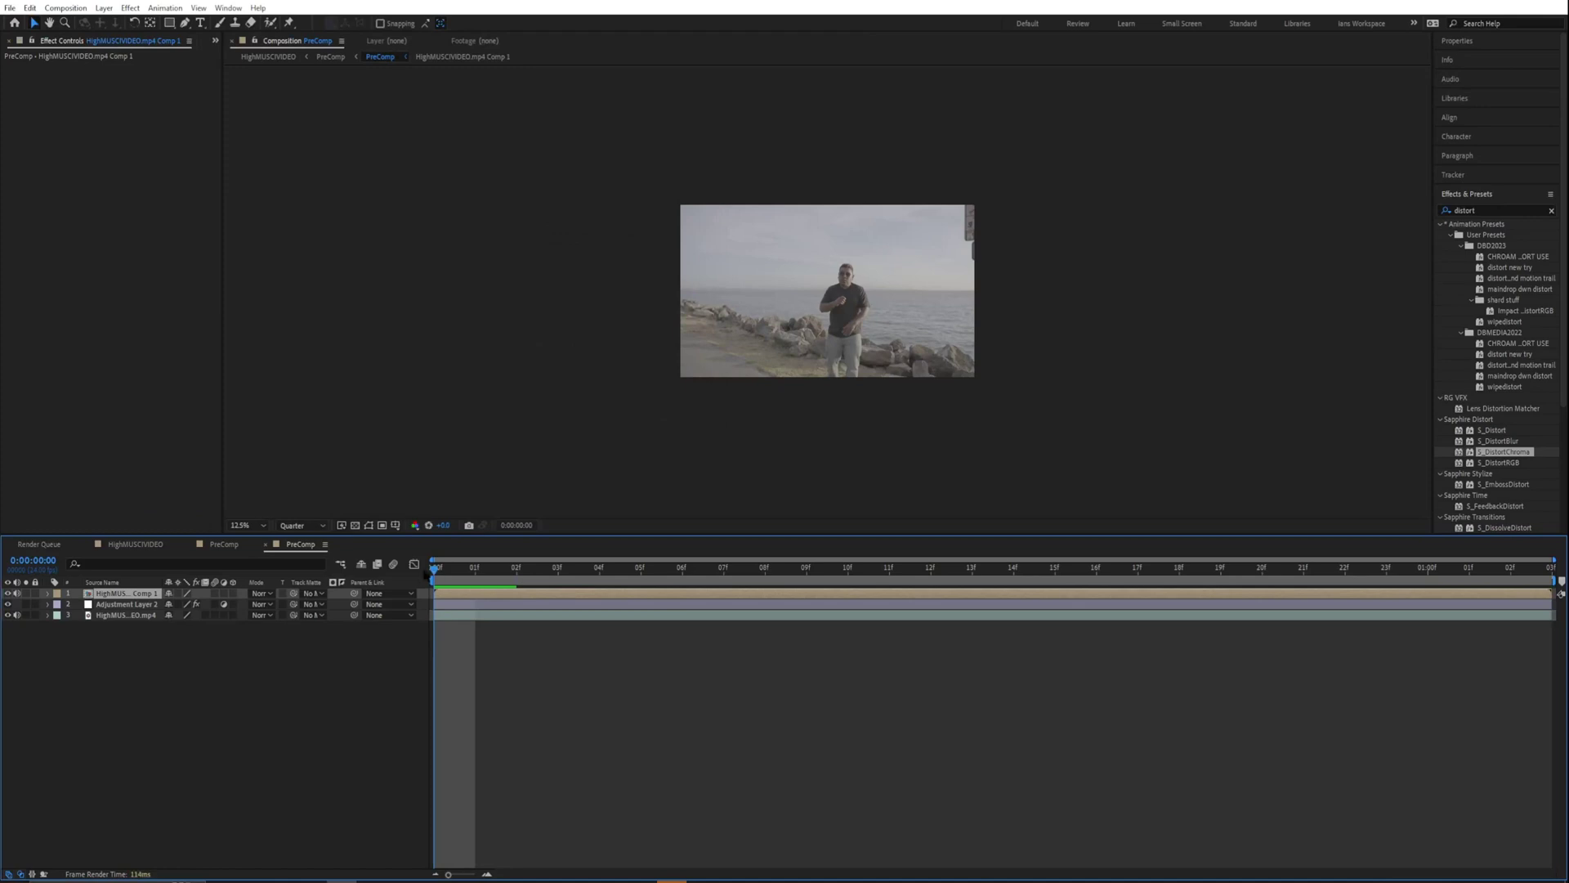
Isolate the man in the pre-composed copy with the Roto Brush and freeze the propagation.
left_click(269, 22)
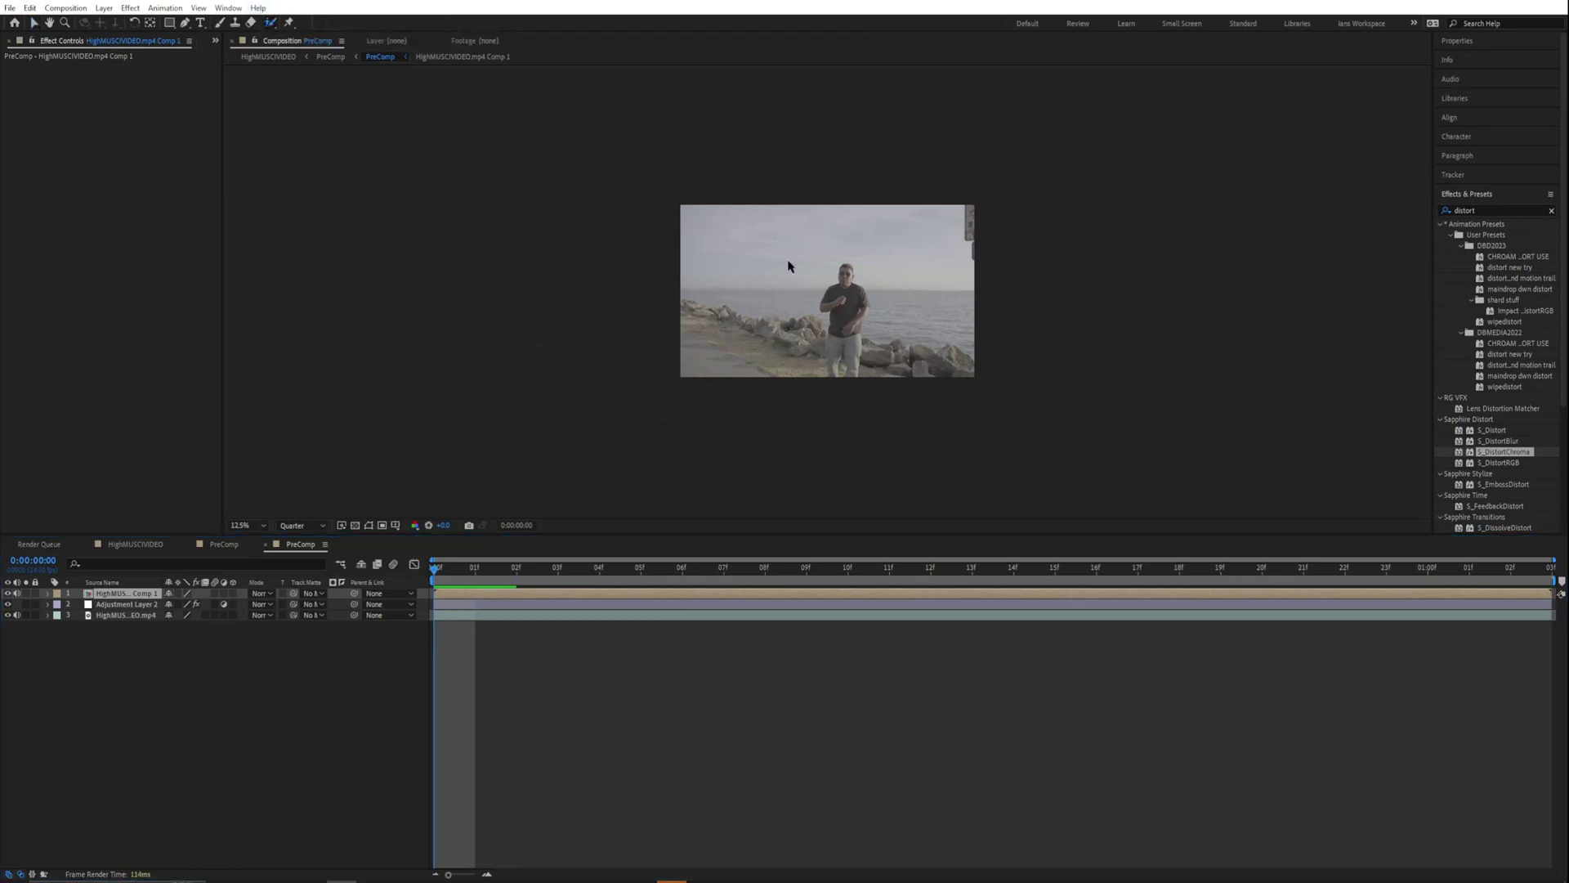
double_click(852, 289)
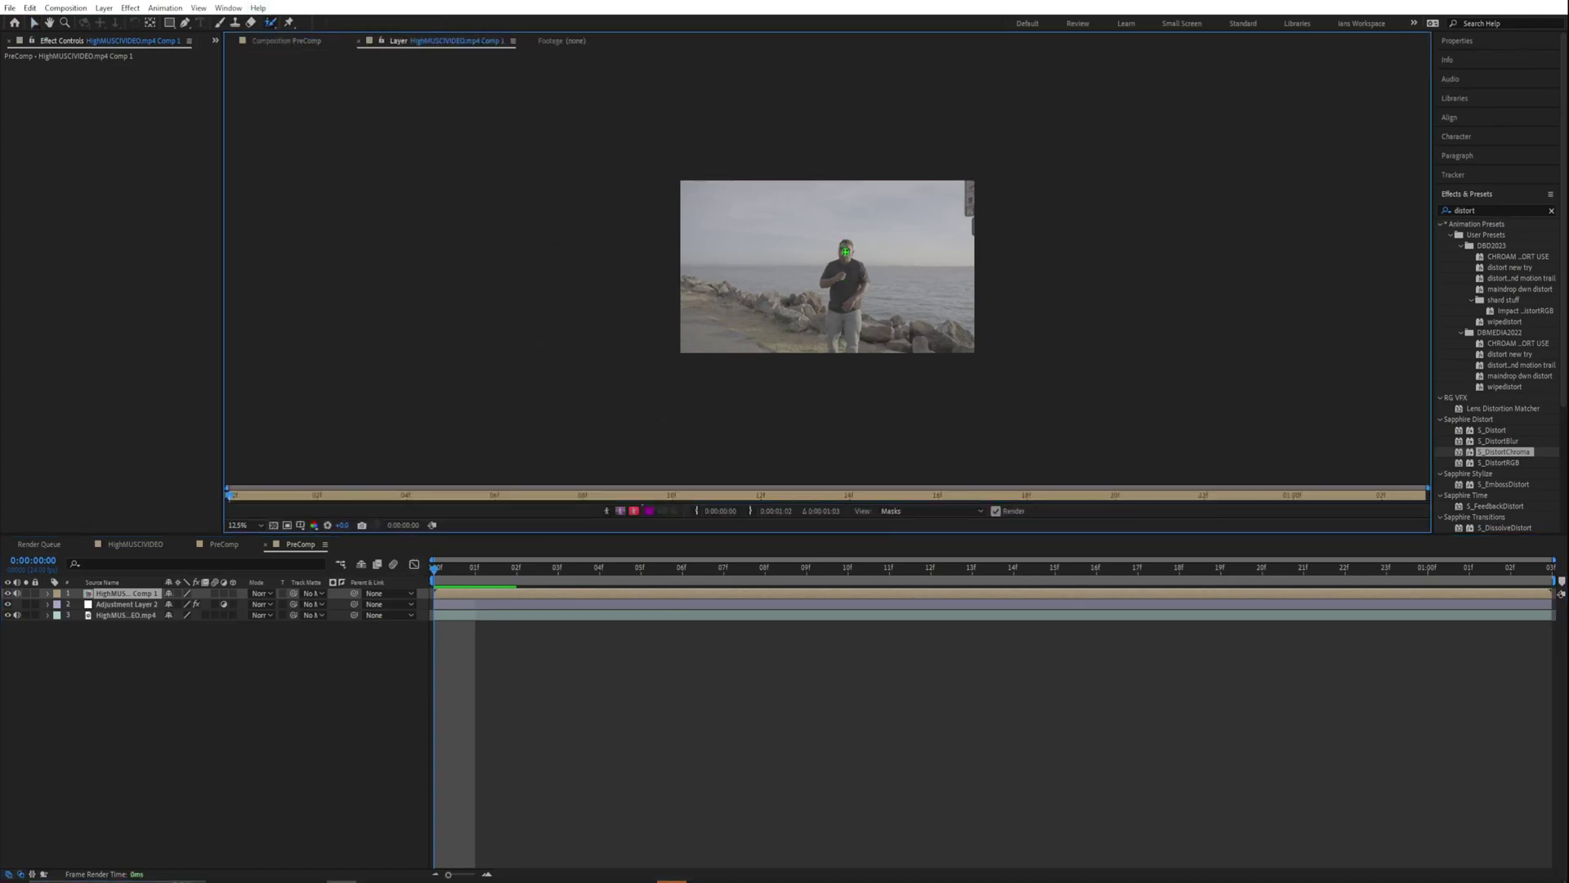
mouse_move(840, 310)
left_mouse_down()
mouse_move(849, 344)
mouse_move(846, 312)
left_mouse_up()
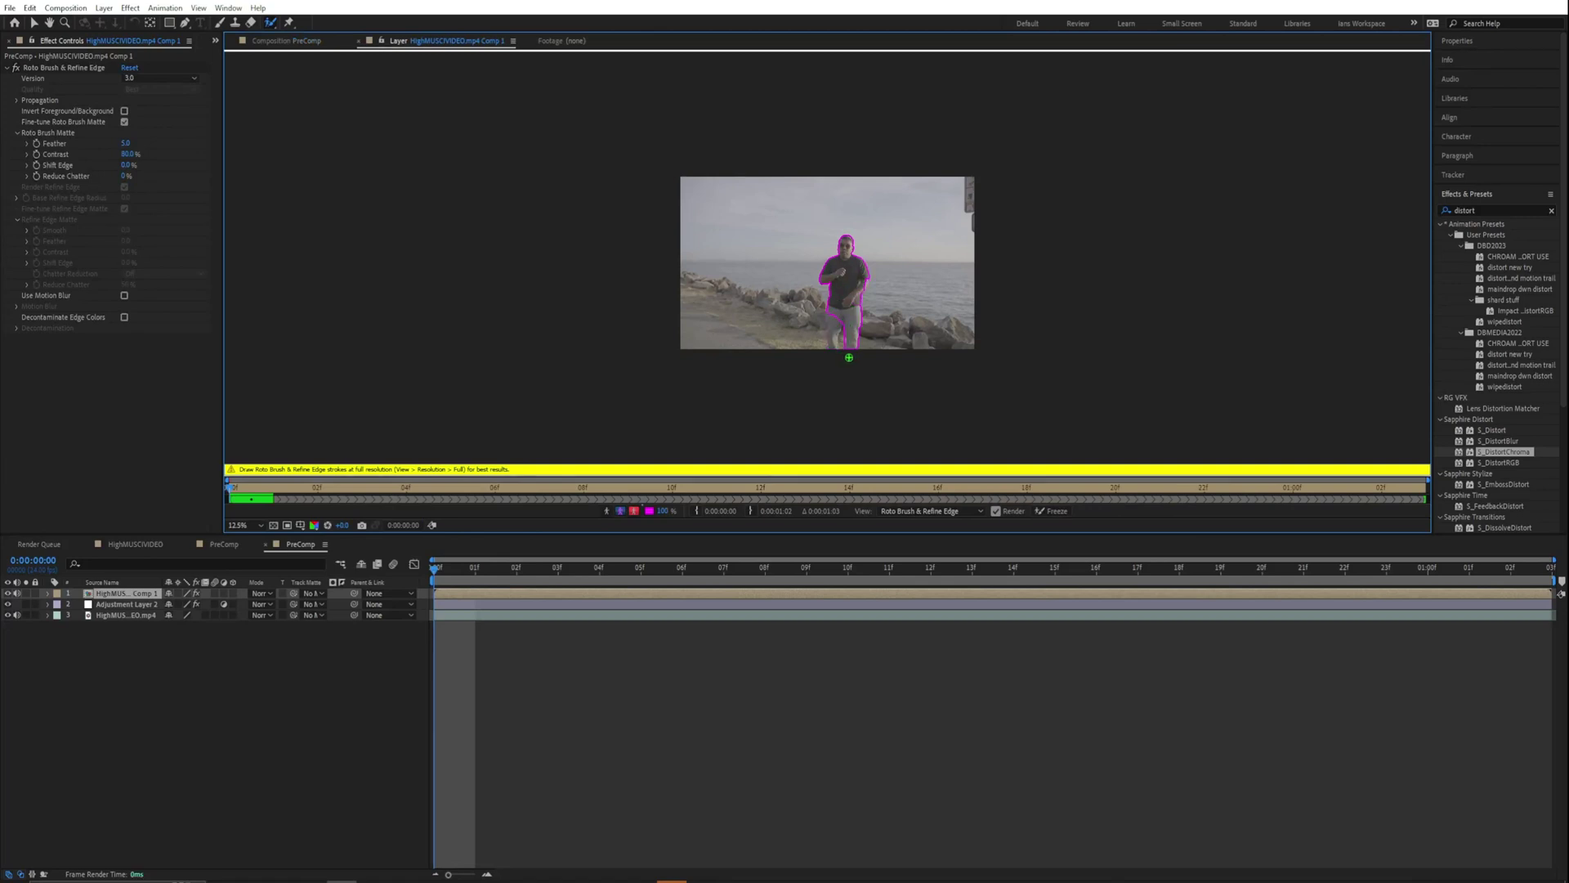
mouse_move(847, 357)
left_mouse_down()
mouse_move(835, 316)
mouse_move(837, 344)
left_mouse_up()
left_click(1052, 511)
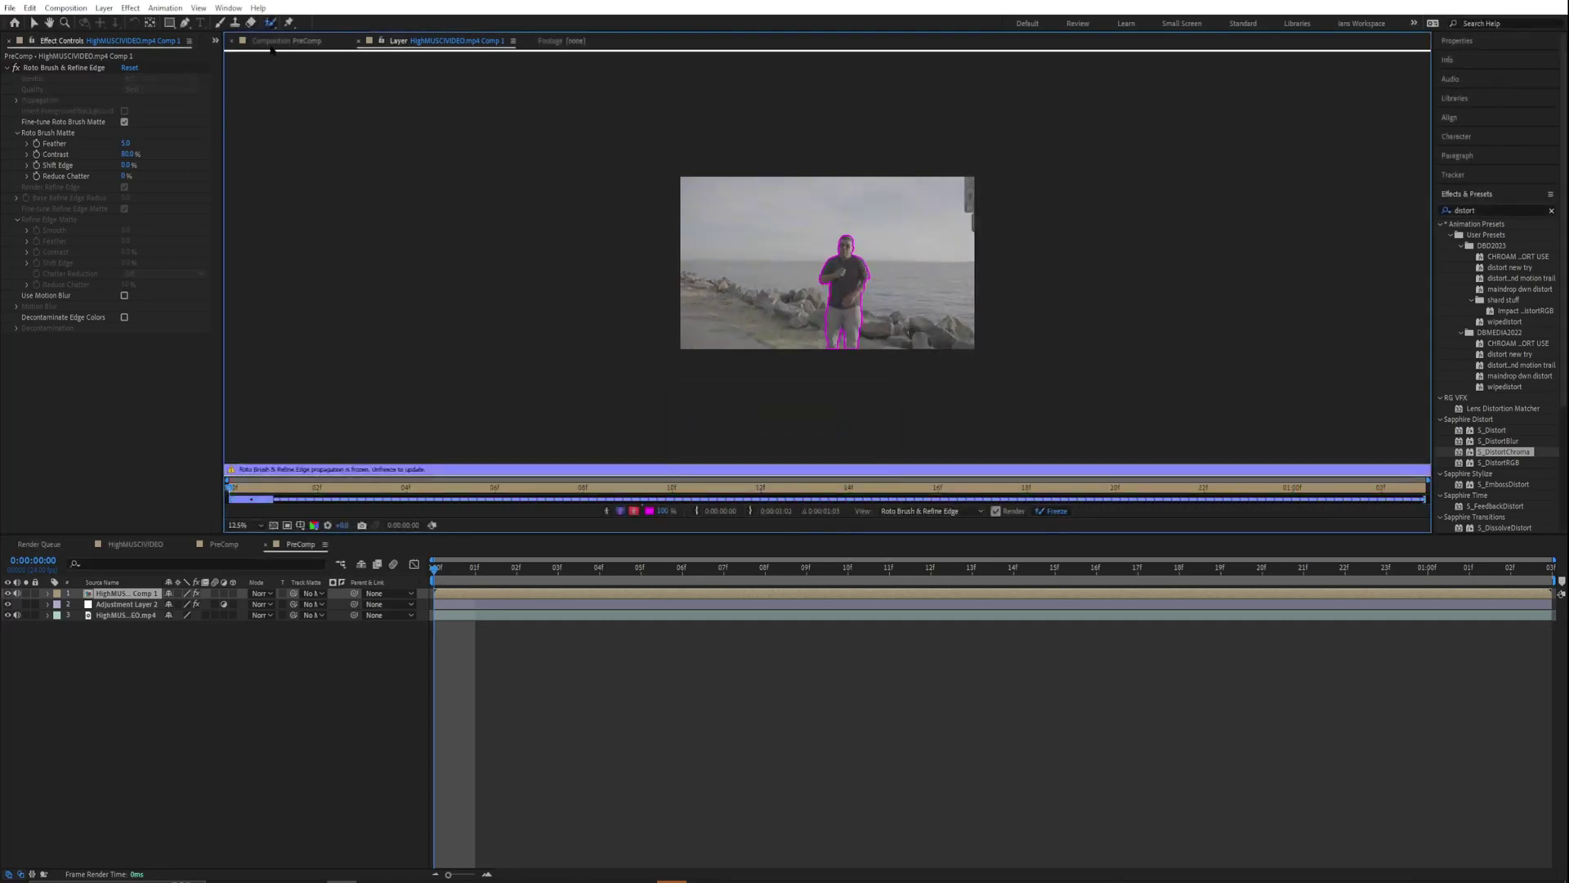
left_click(535, 600)
key("space")
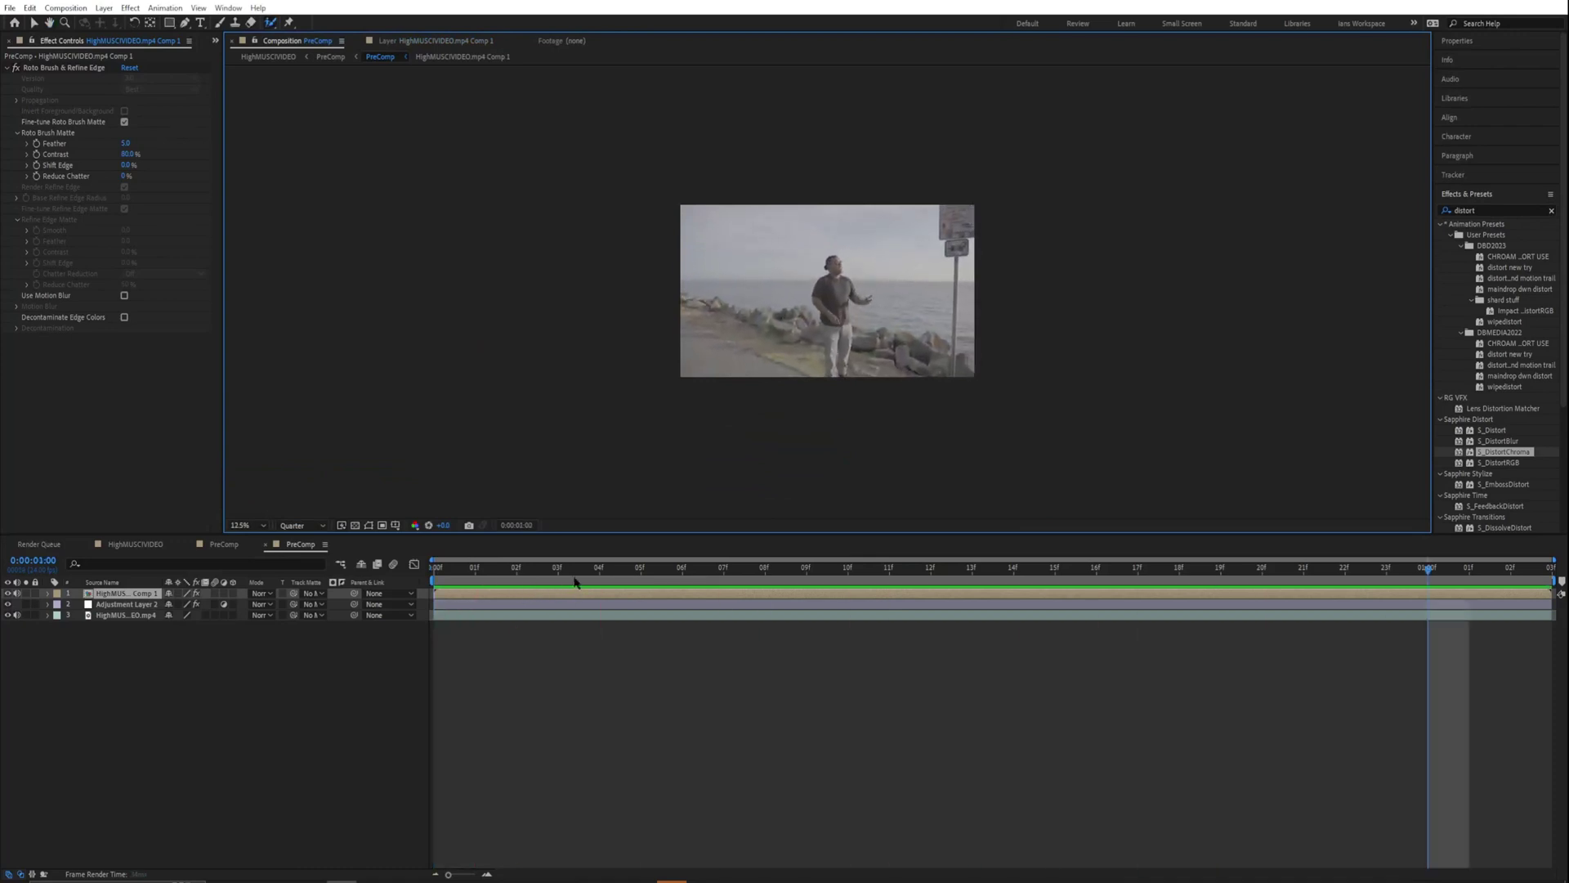
Reveal the adjustment layer's keyframes and set the distortion Amount to about -4.01 at the first frame.
left_click(459, 605)
key("u")
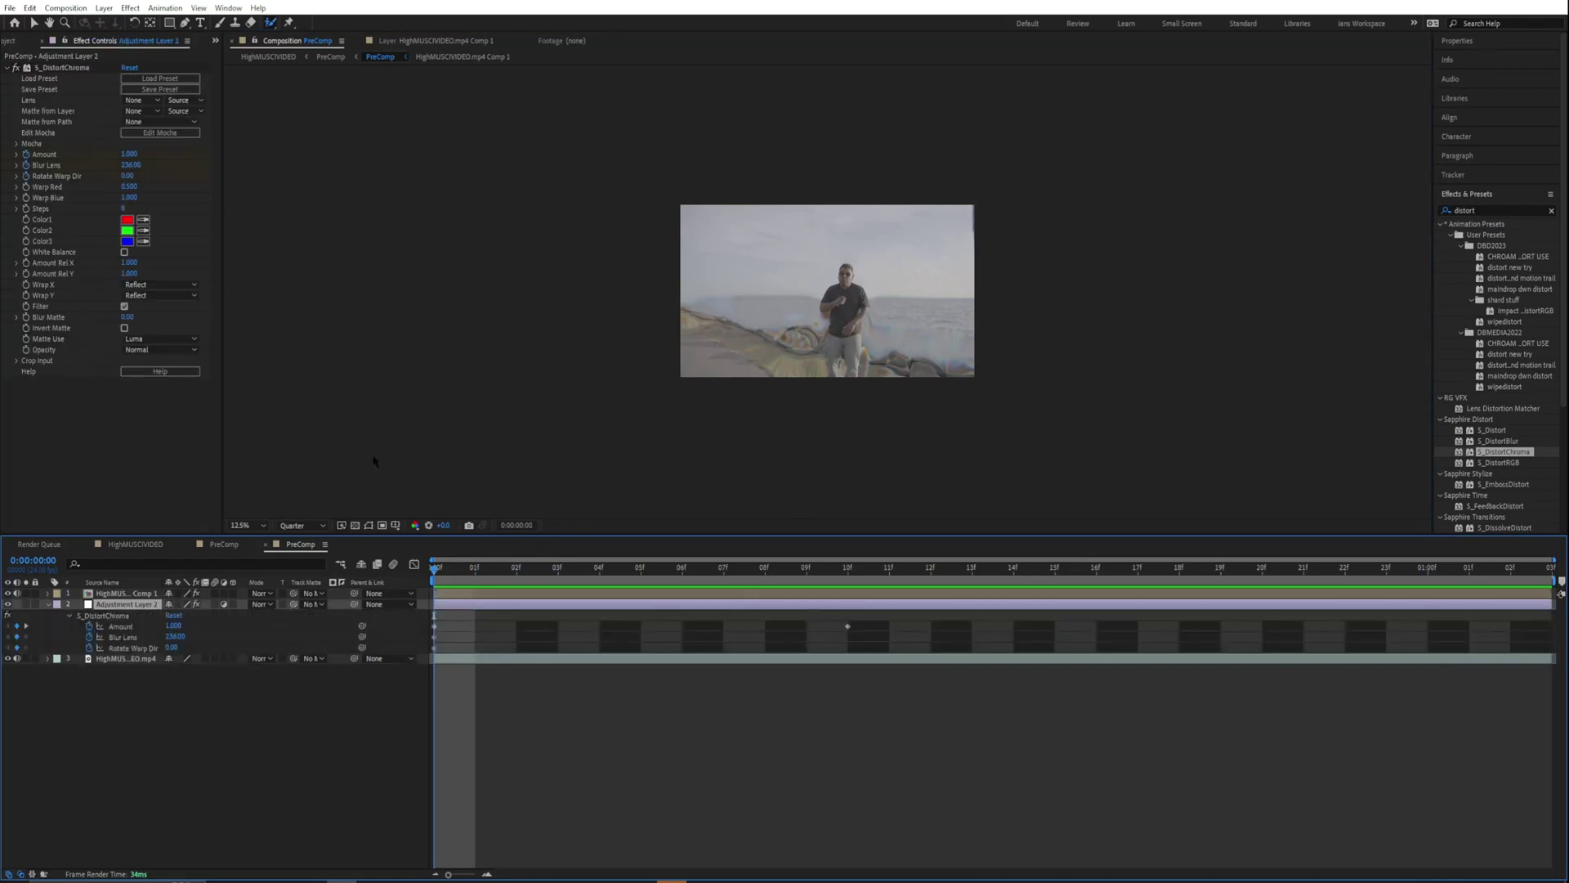
left_click_drag(122, 154, 3, 160)
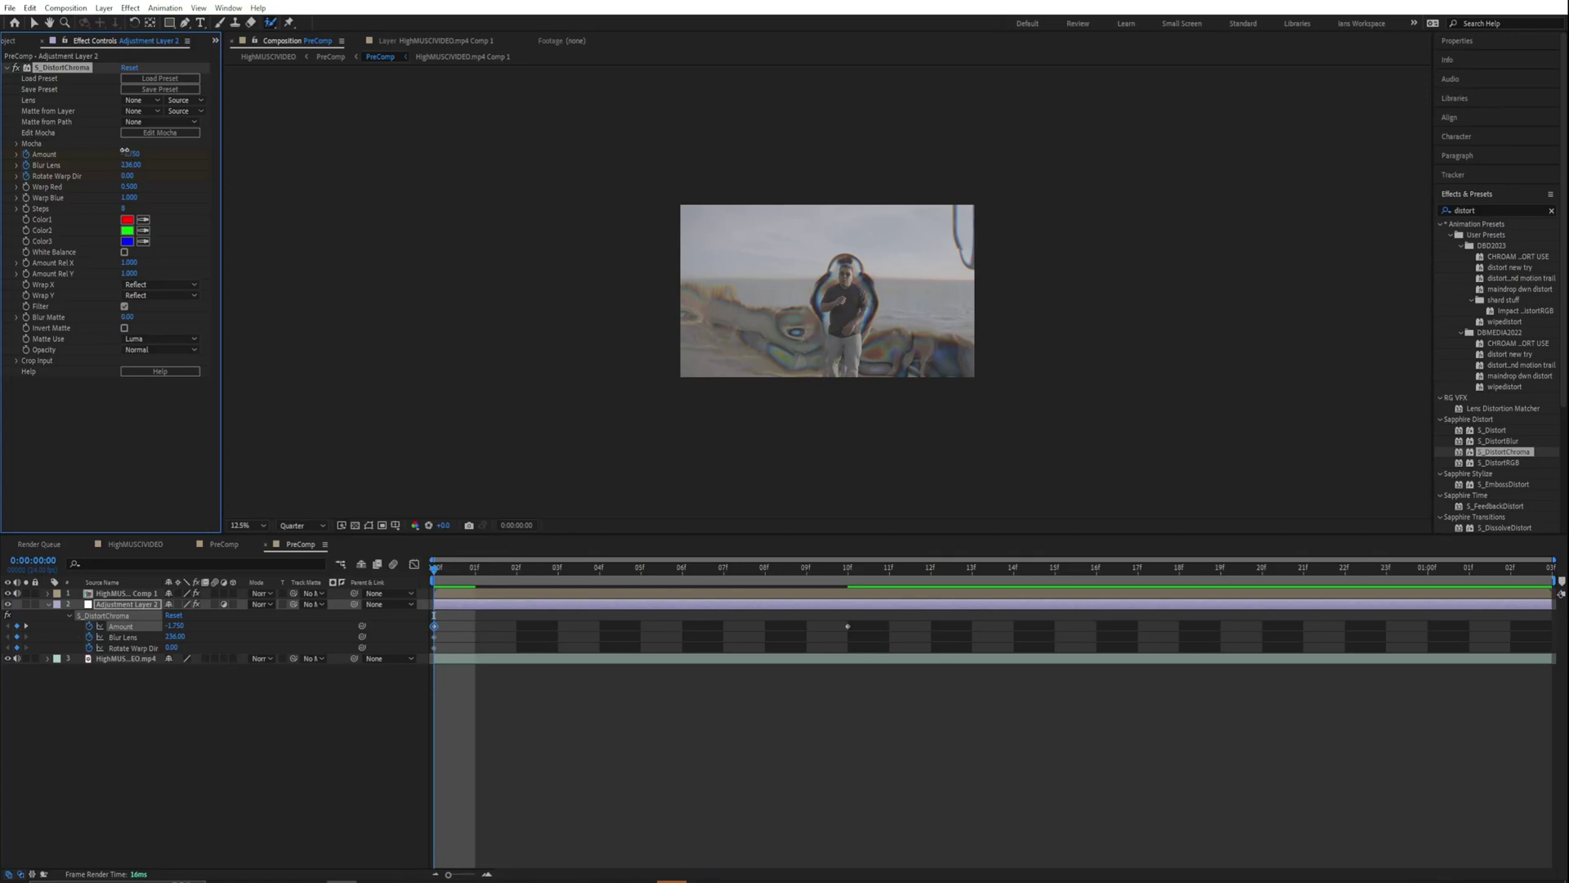
key("space")
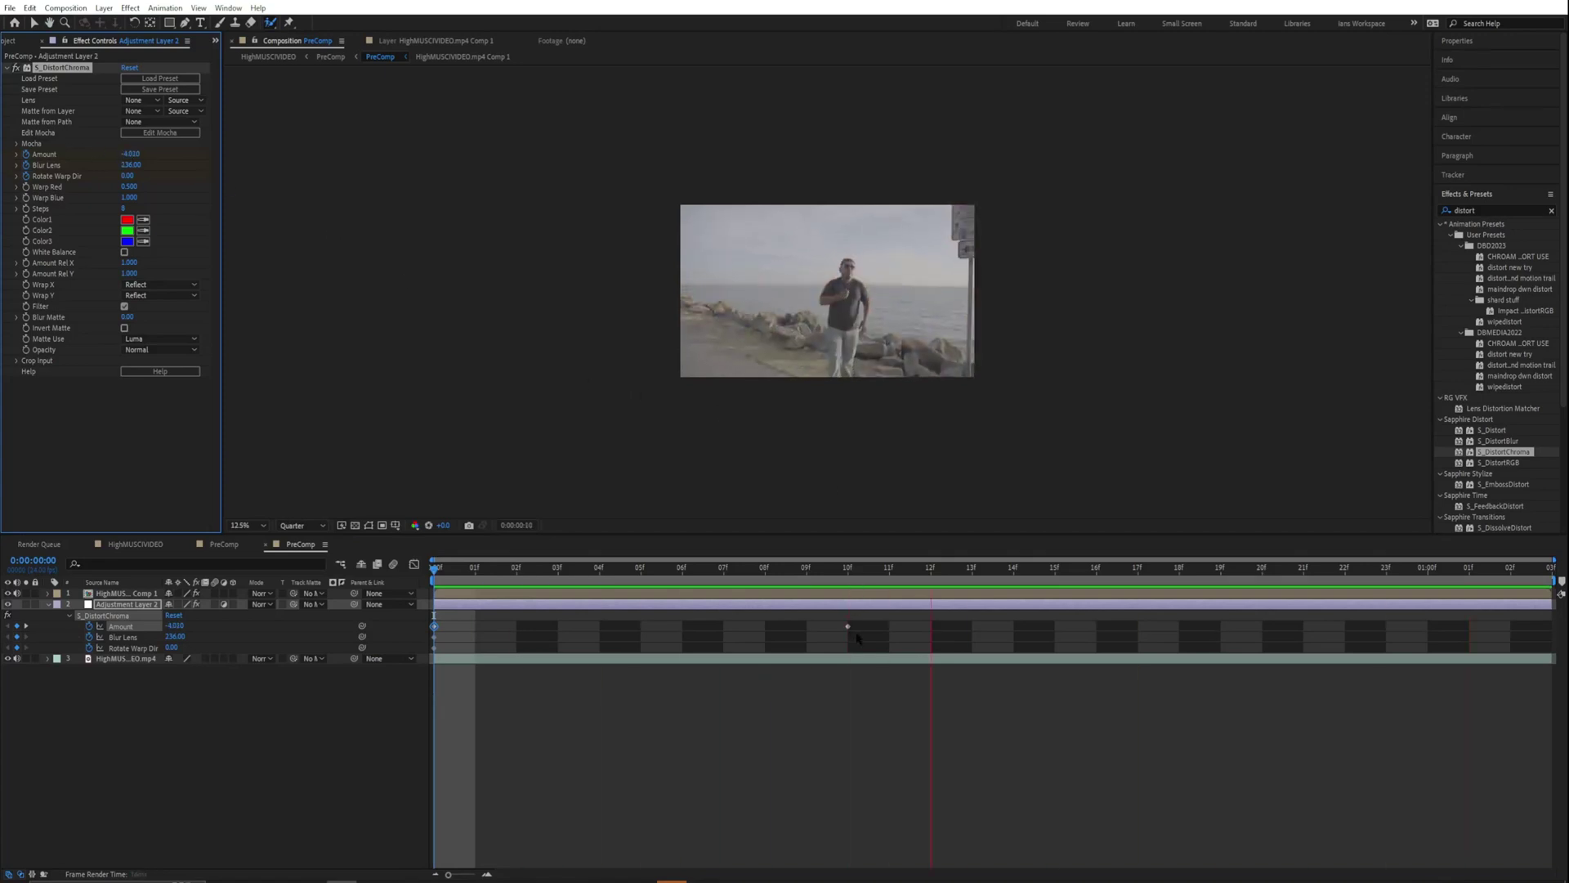
key("space")
Move the ending Amount keyframe to frame 16 and preview the longer distortion.
left_click_drag(849, 630, 1100, 629)
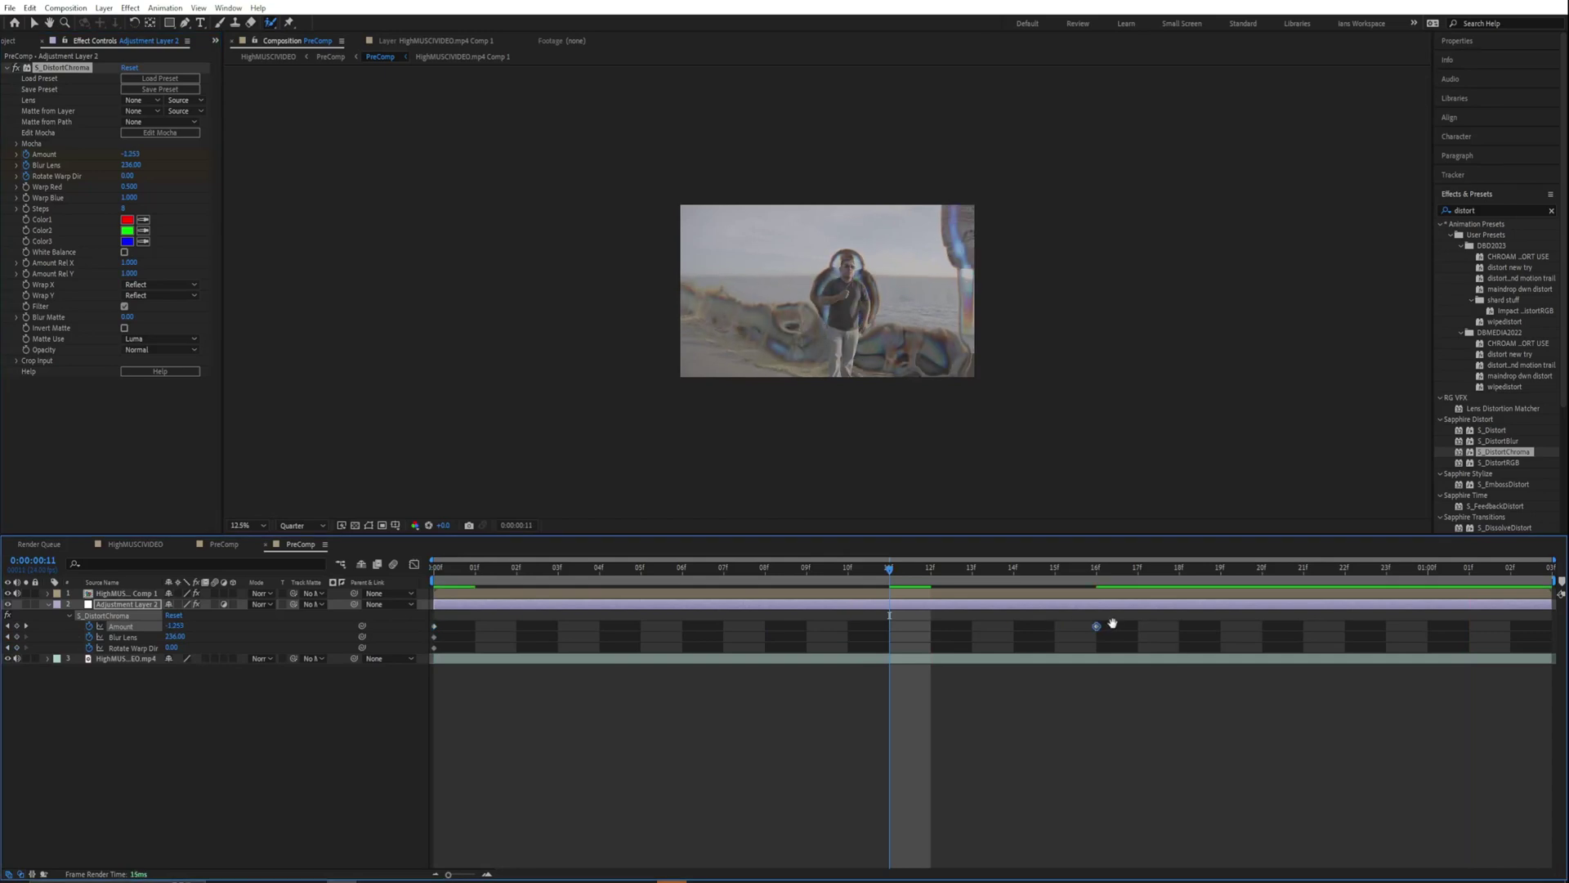
key("space")
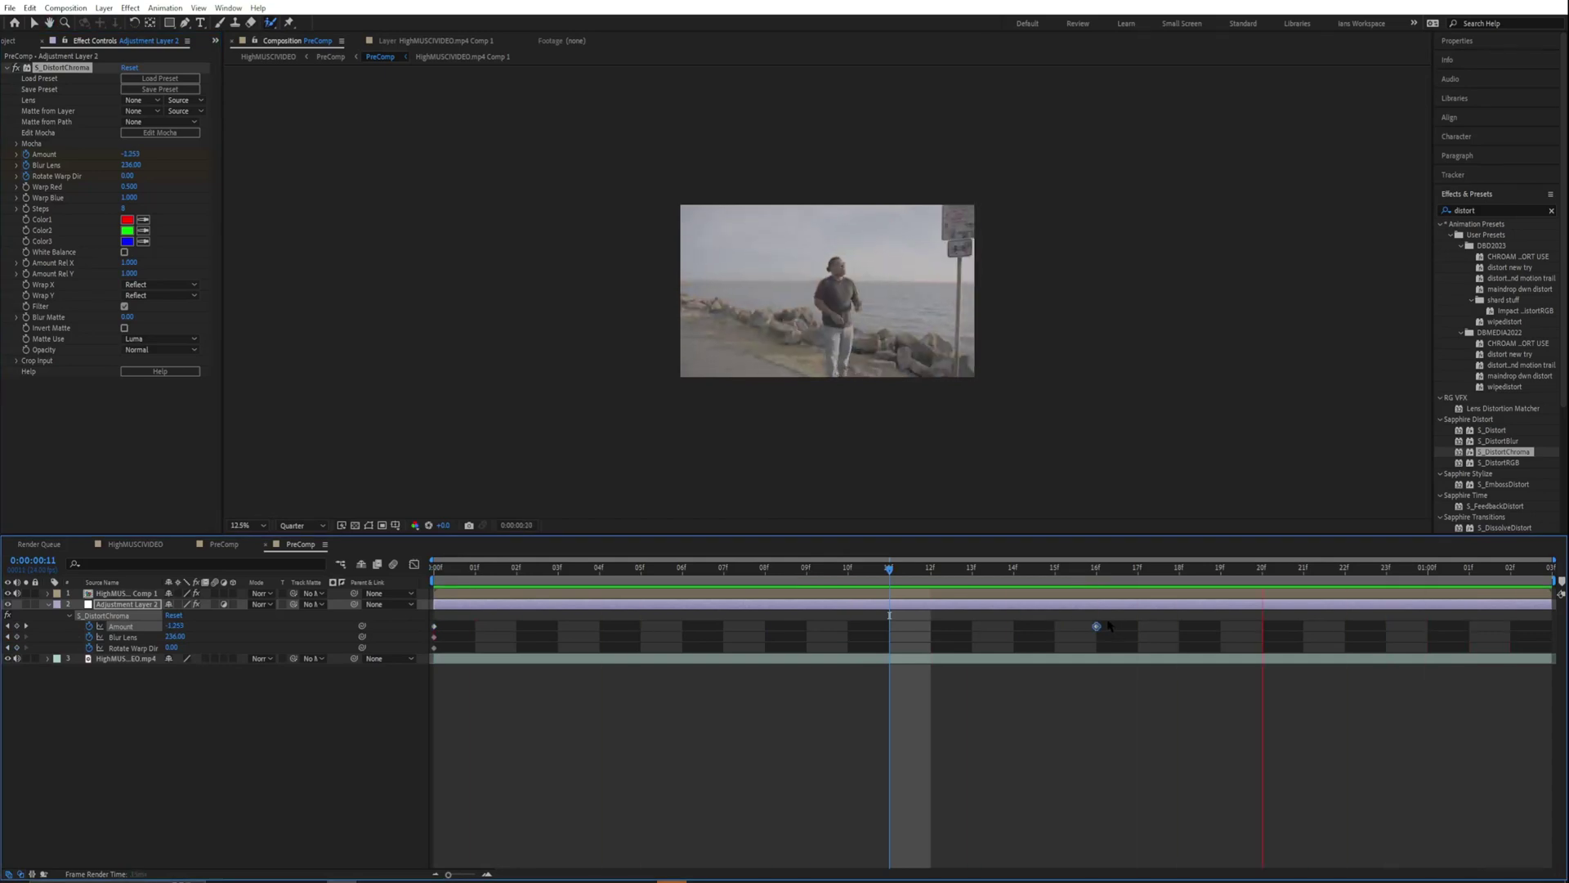
key("space")
Add a keyframe lowering Blur Lens at frame 16, aligned with the ending Amount keyframe.
key("Page_Up")
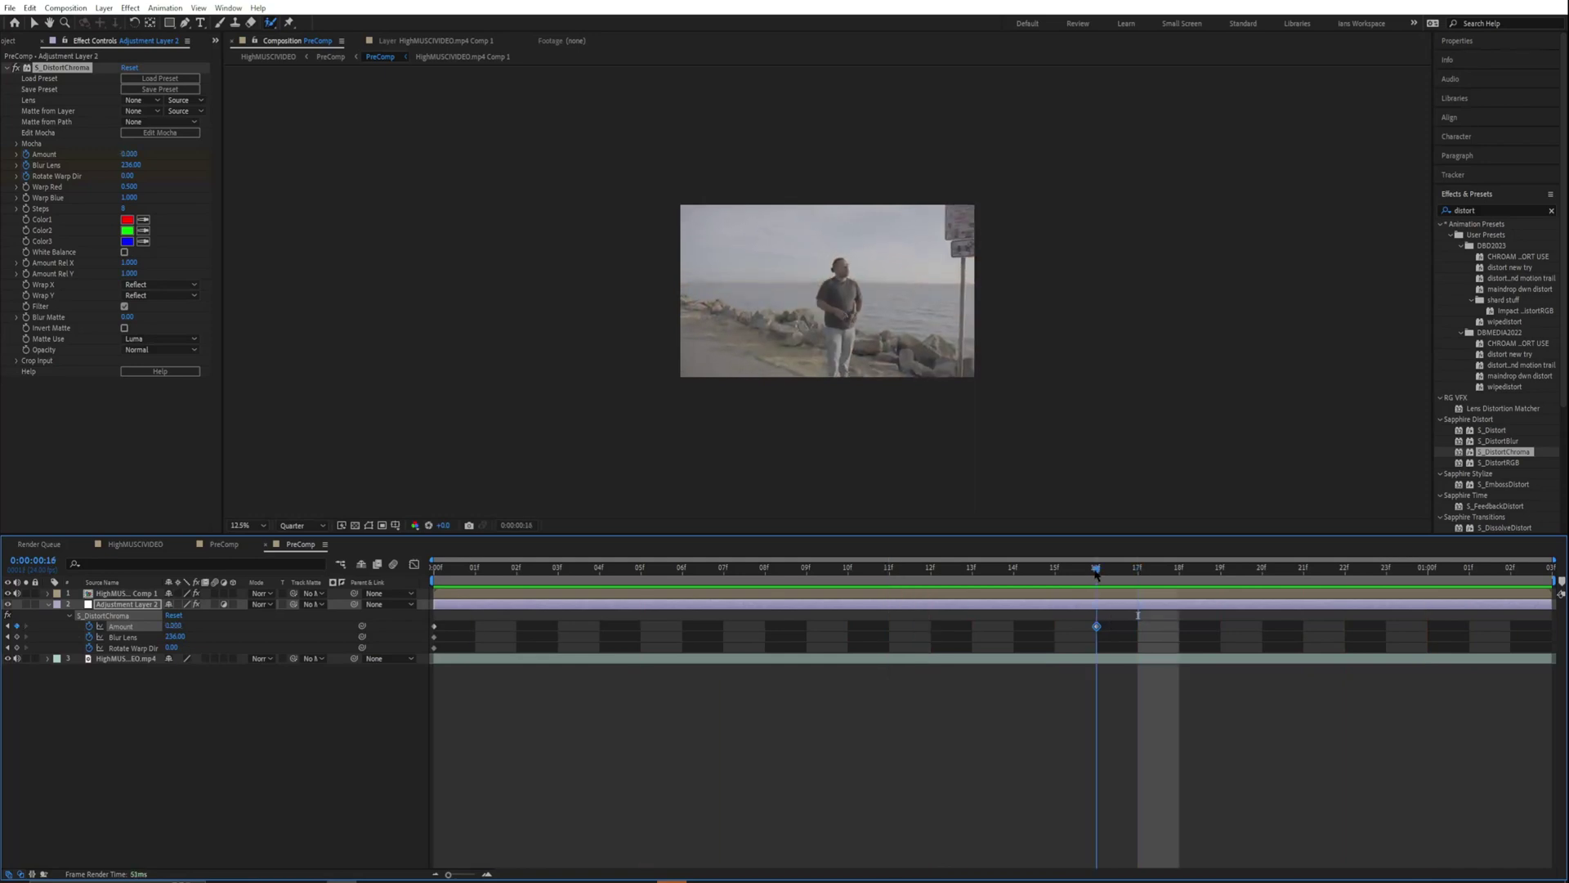
left_click(129, 165)
type("0")
key("Return")
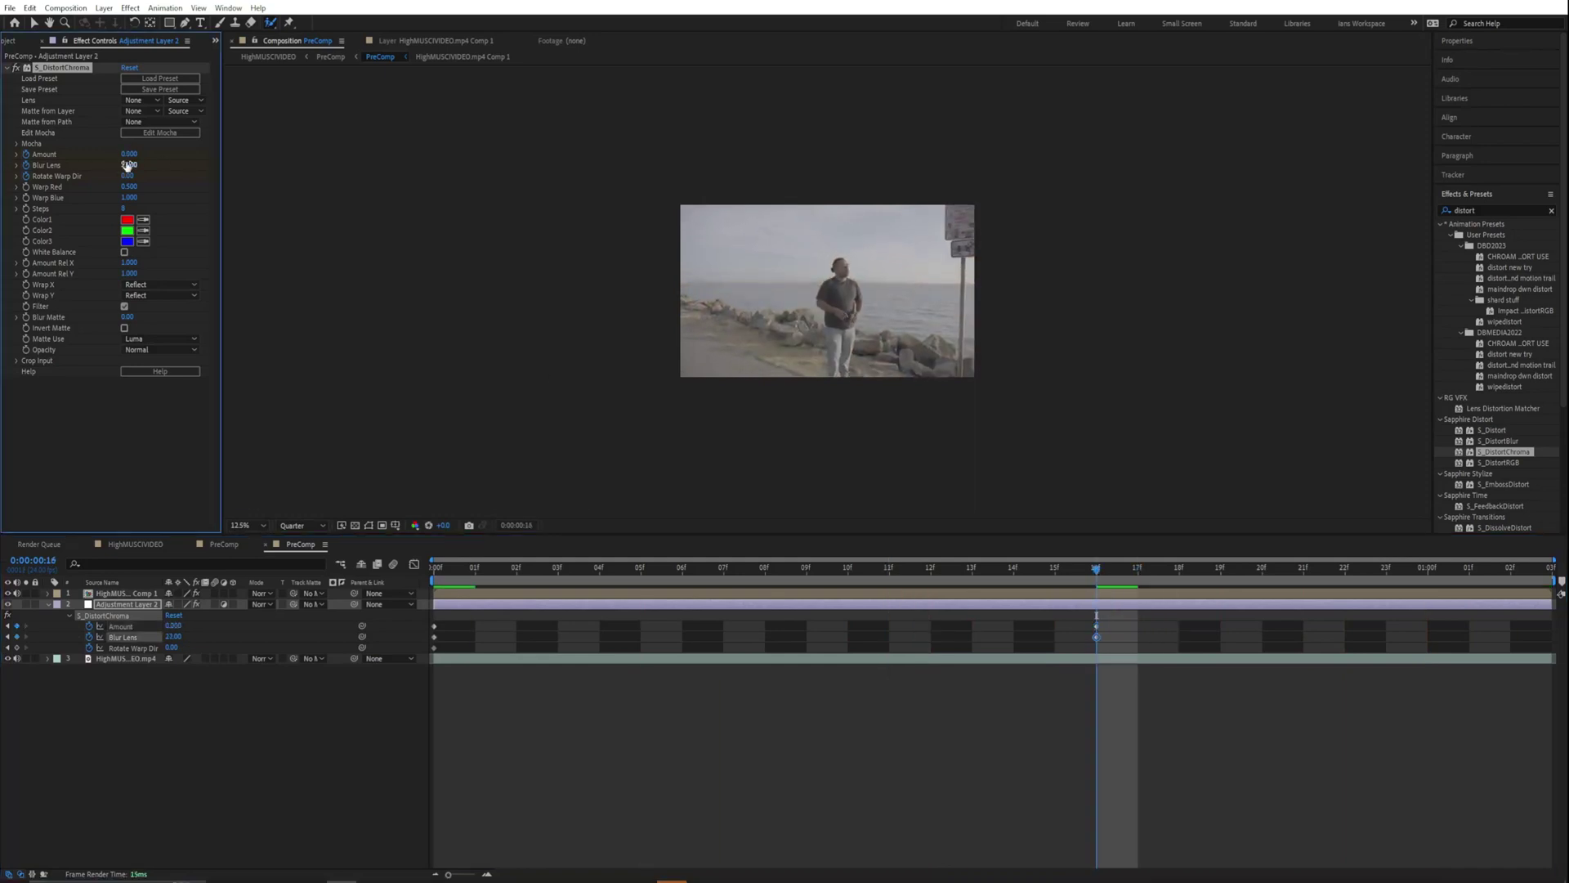
Preview the background distortion from the first frame to check how it settles with the Blur Lens animation.
left_click_drag(766, 566, 517, 566)
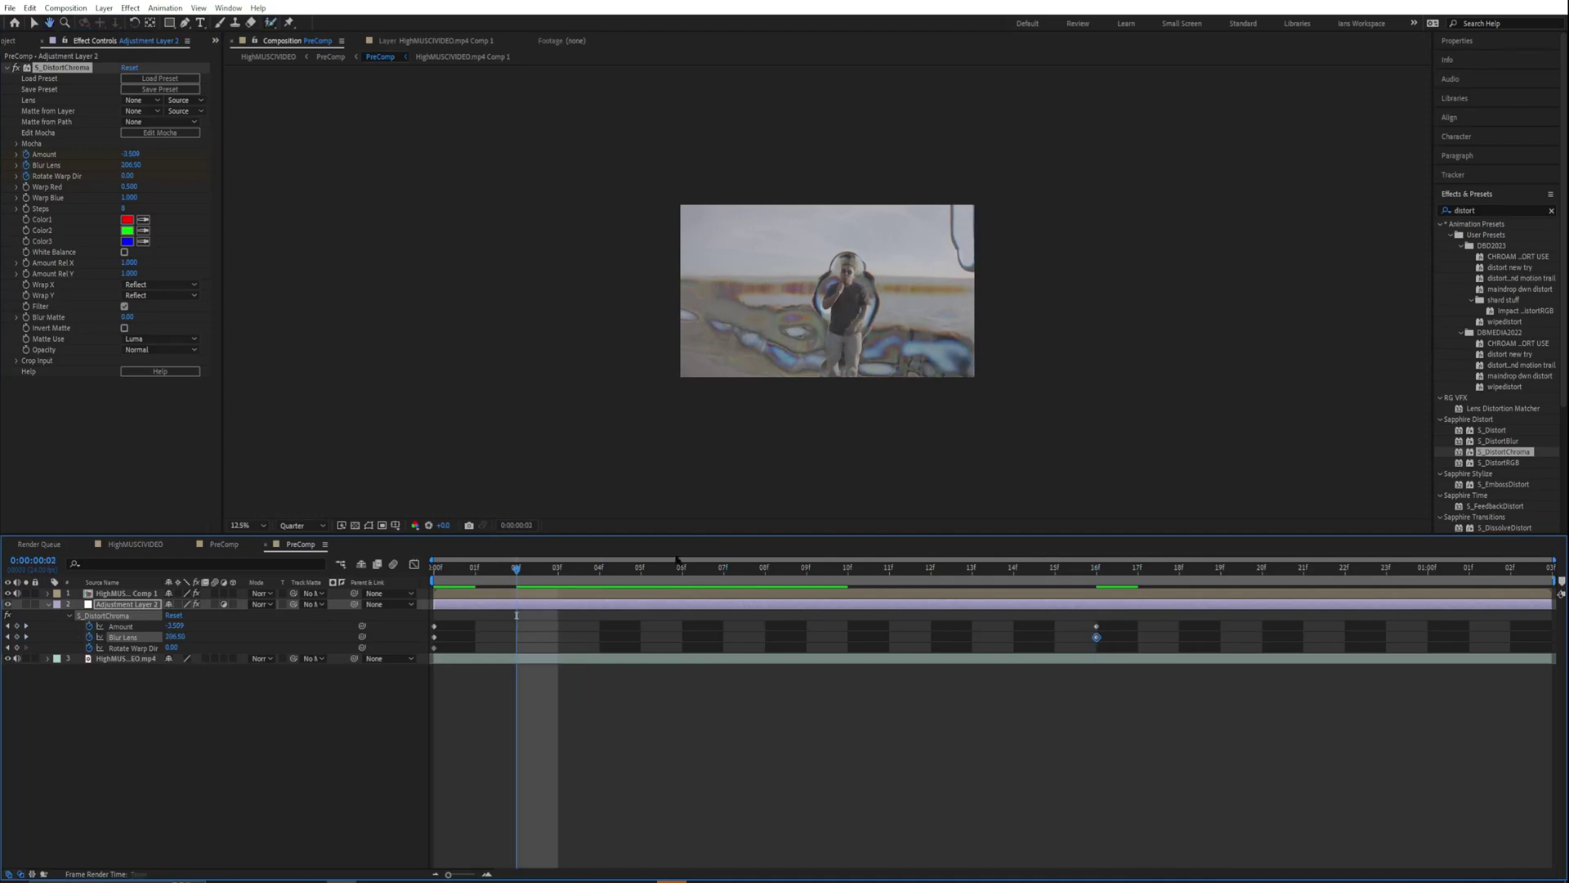
key("space")
key("space")
key("Home")
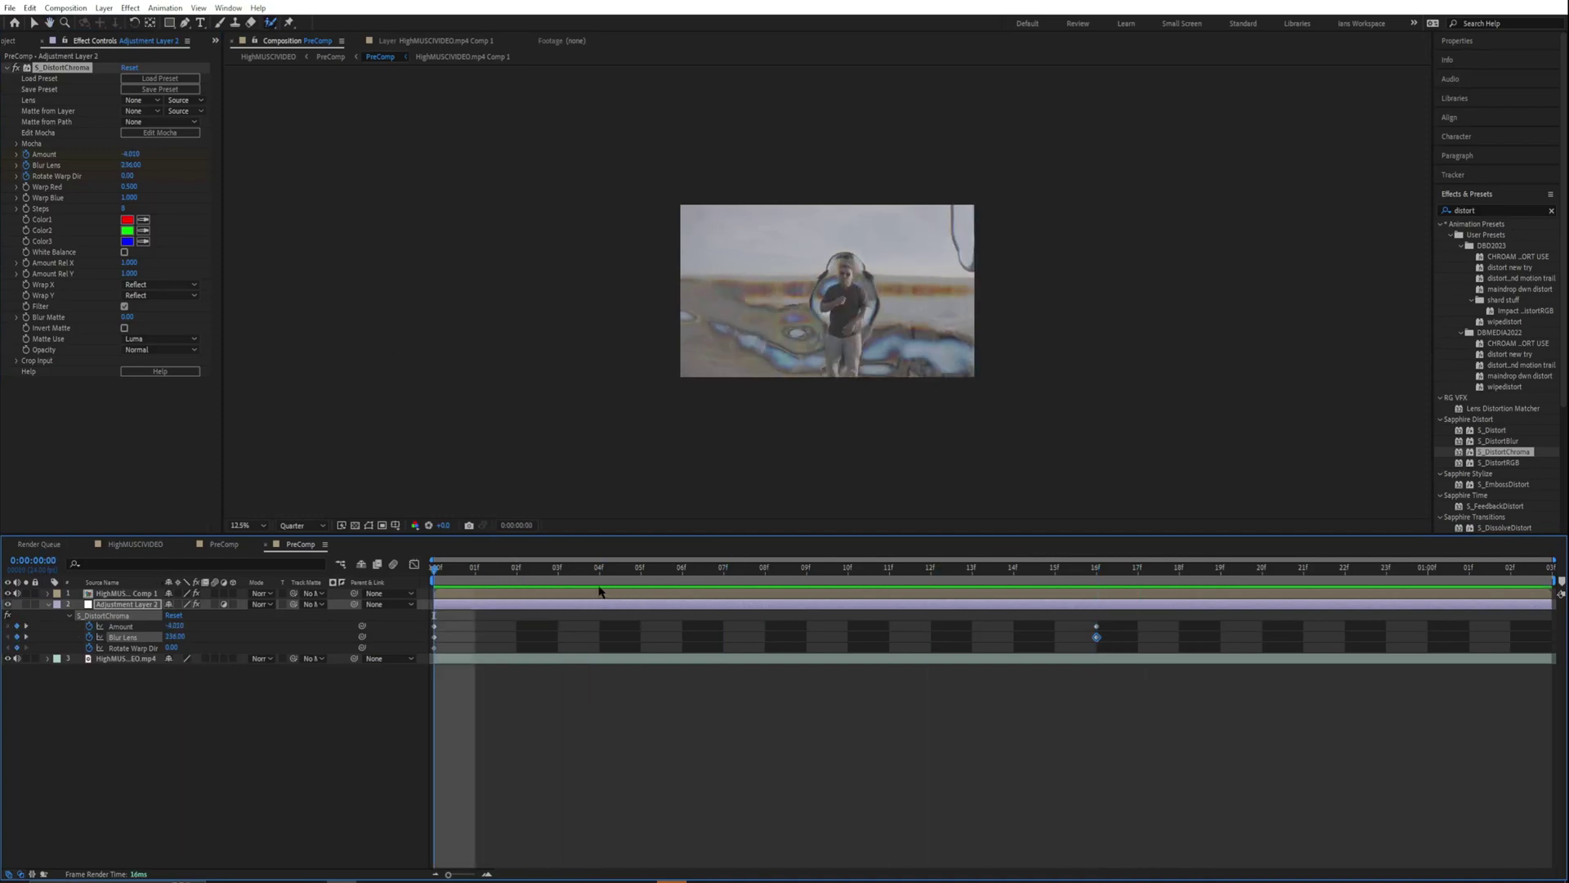
key("space")
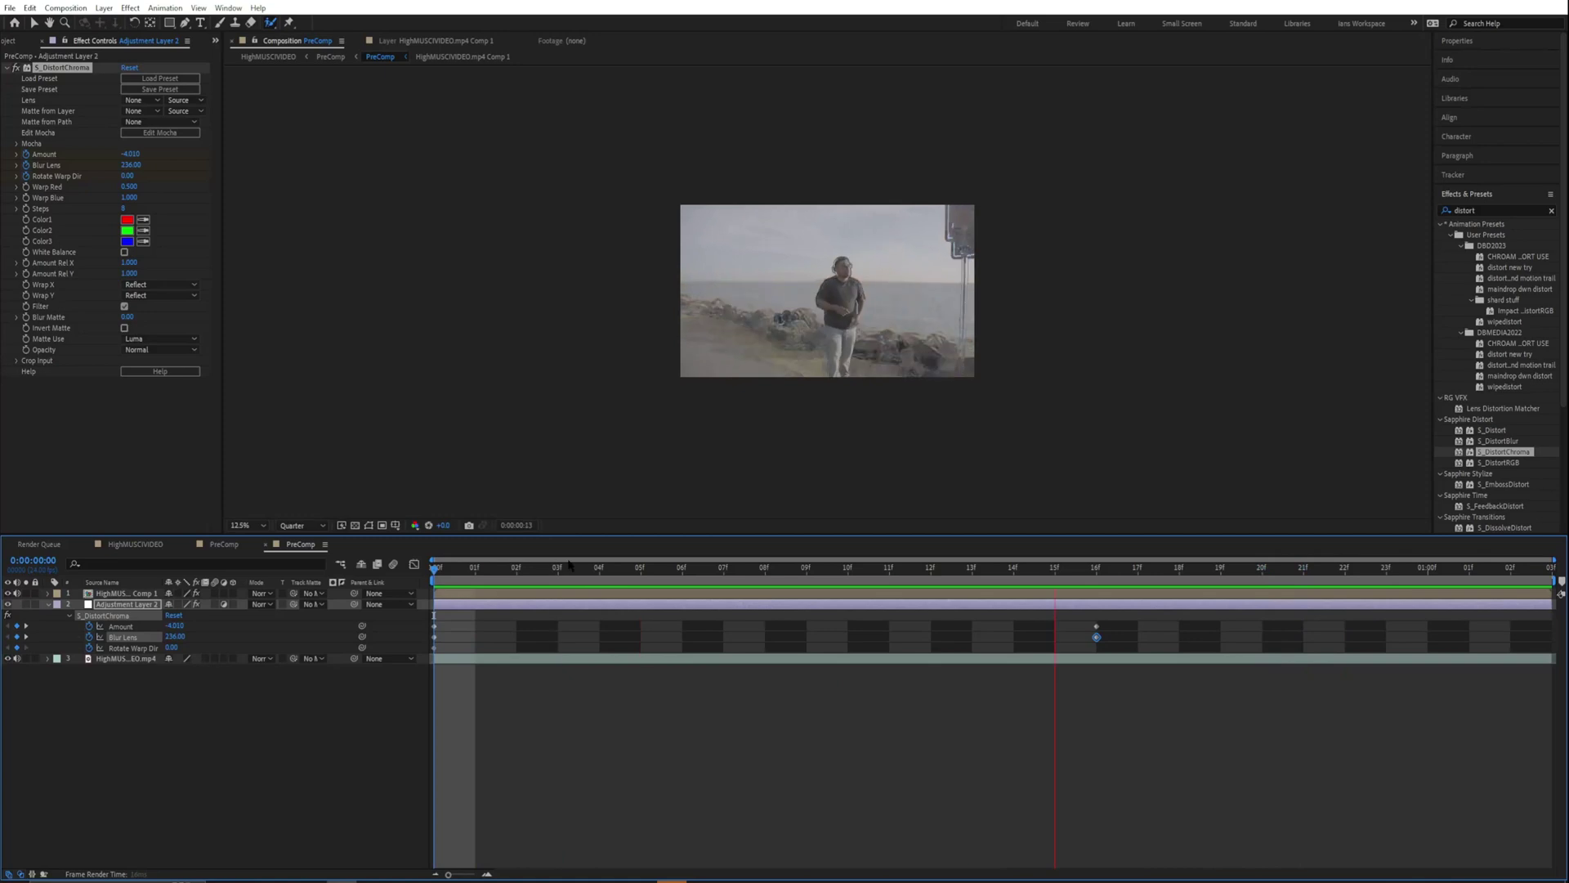
key("space")
left_click_drag(514, 573, 398, 591)
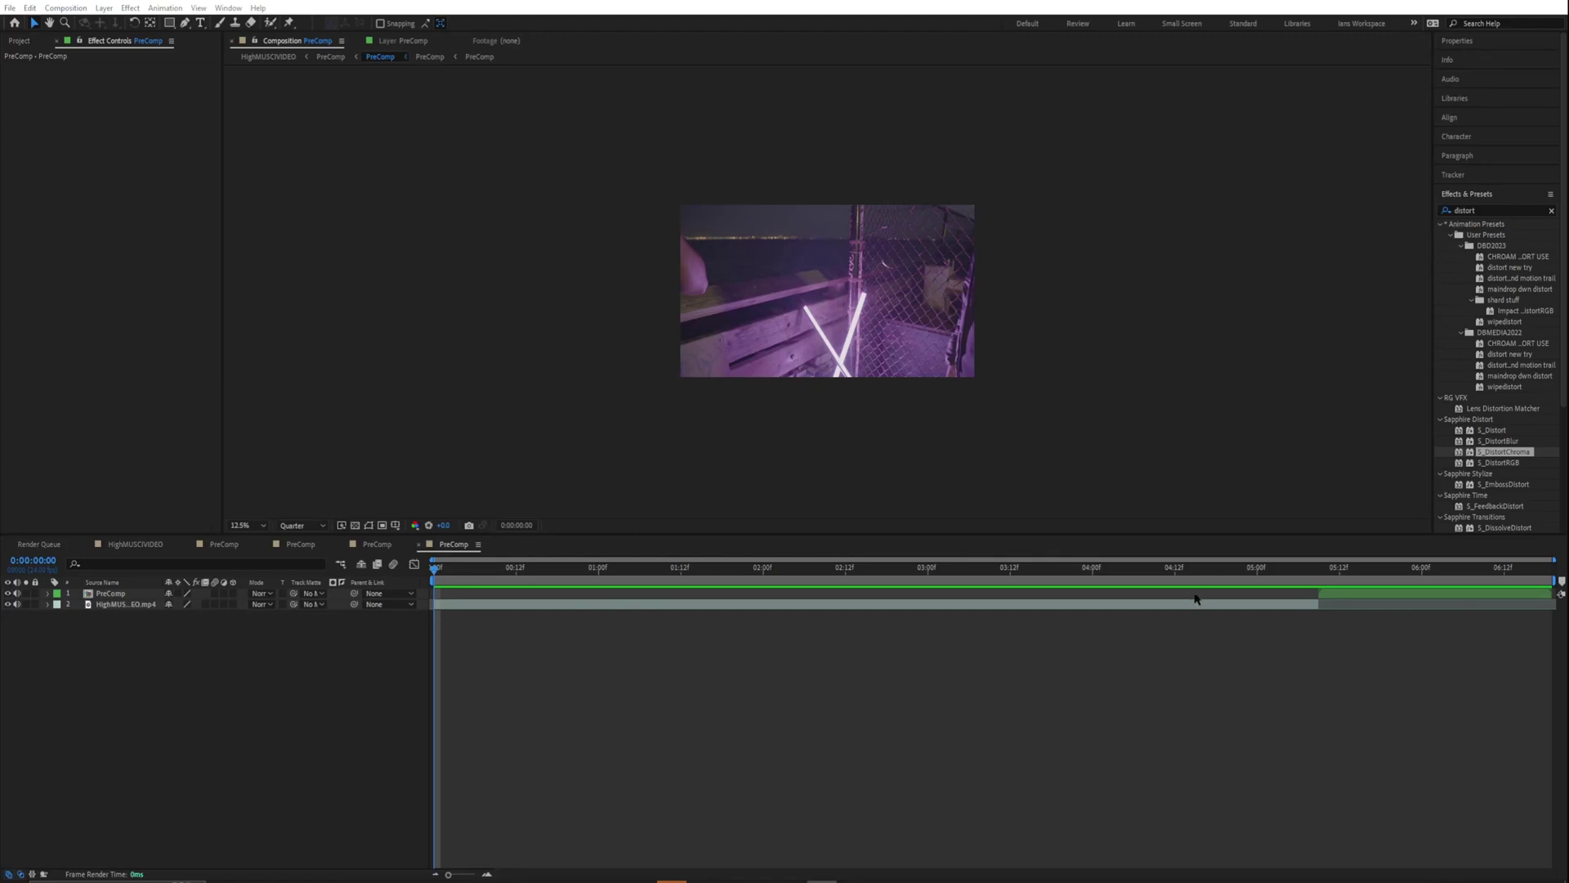
Preview the cut from the title shot to the car shot, ending back at the first frame.
left_click_drag(1263, 578, 415, 713)
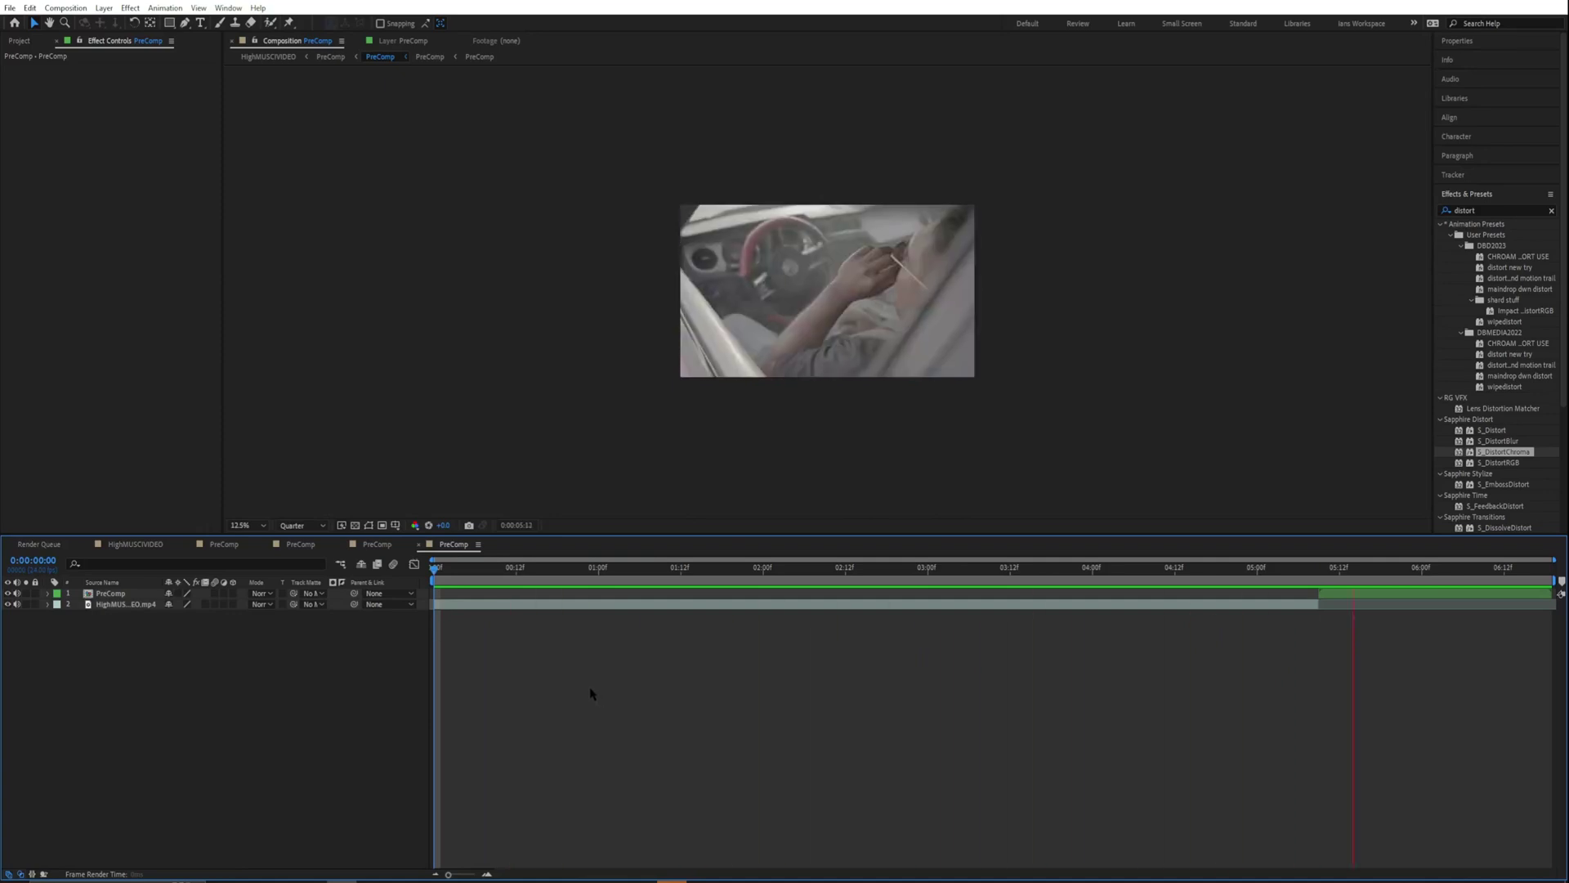
key("space")
left_click_drag(1282, 579, 325, 632)
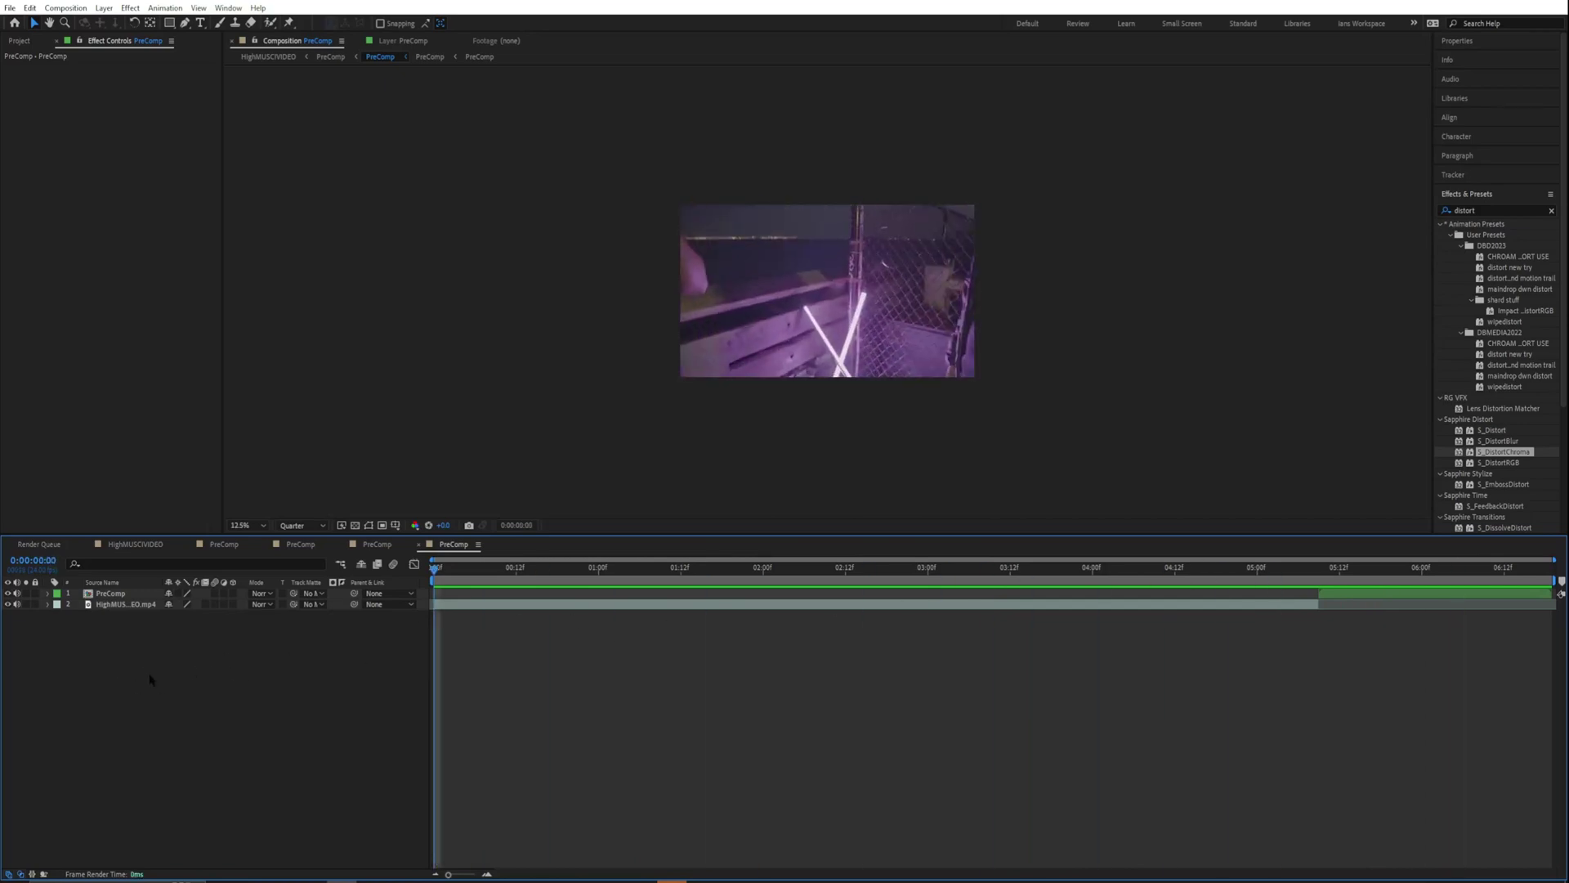
Create an adjustment layer above the title and car clips and apply S_DistortChroma to it.
right_click(204, 677)
mouse_move(319, 681)
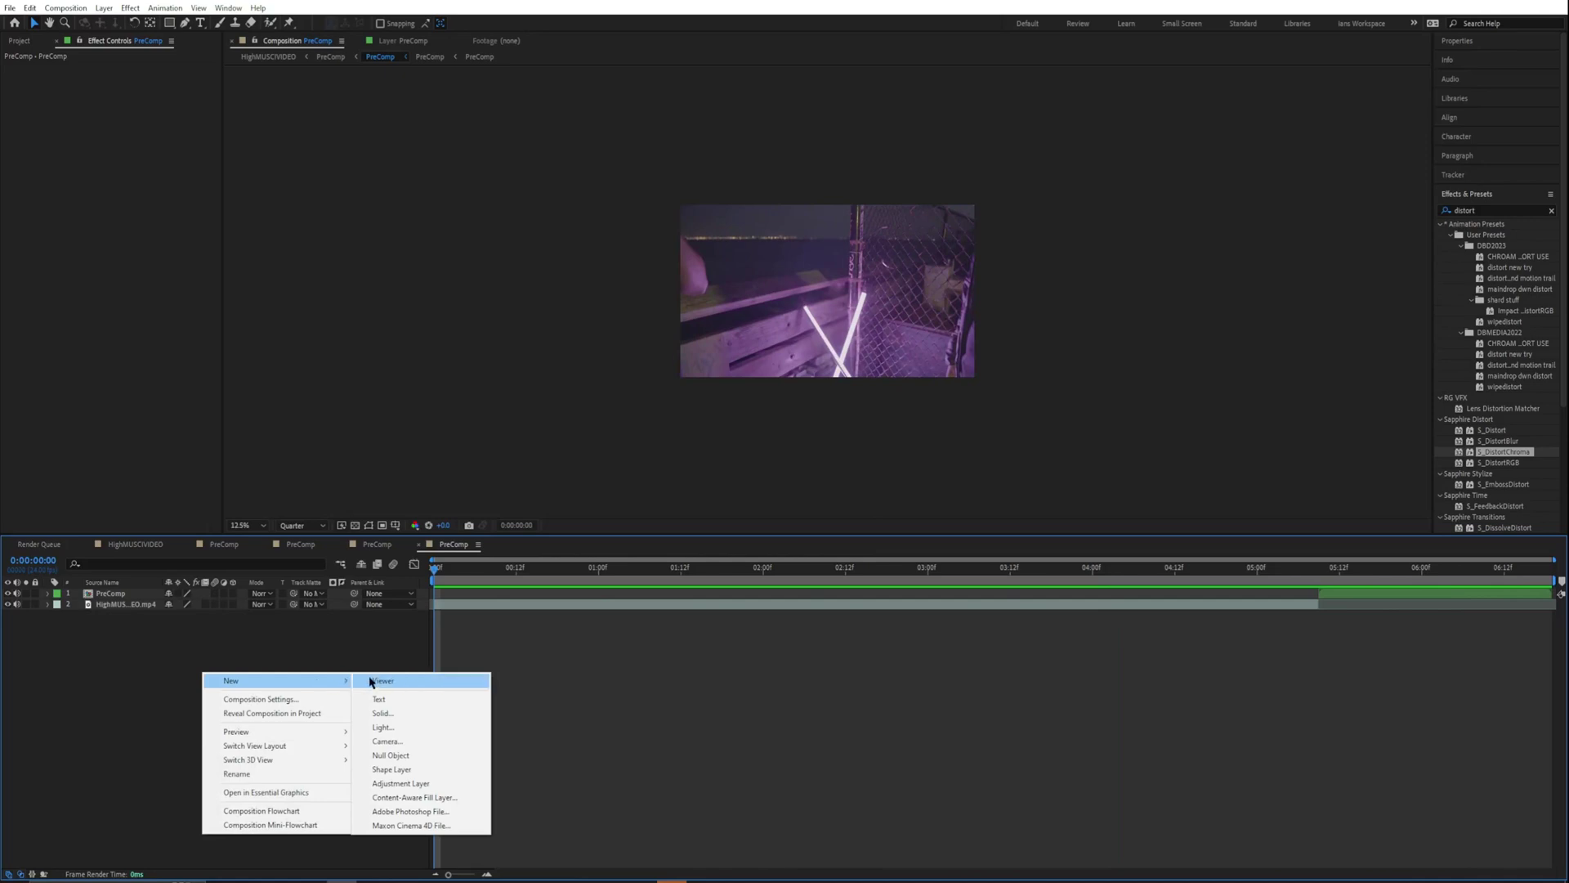
left_click(428, 784)
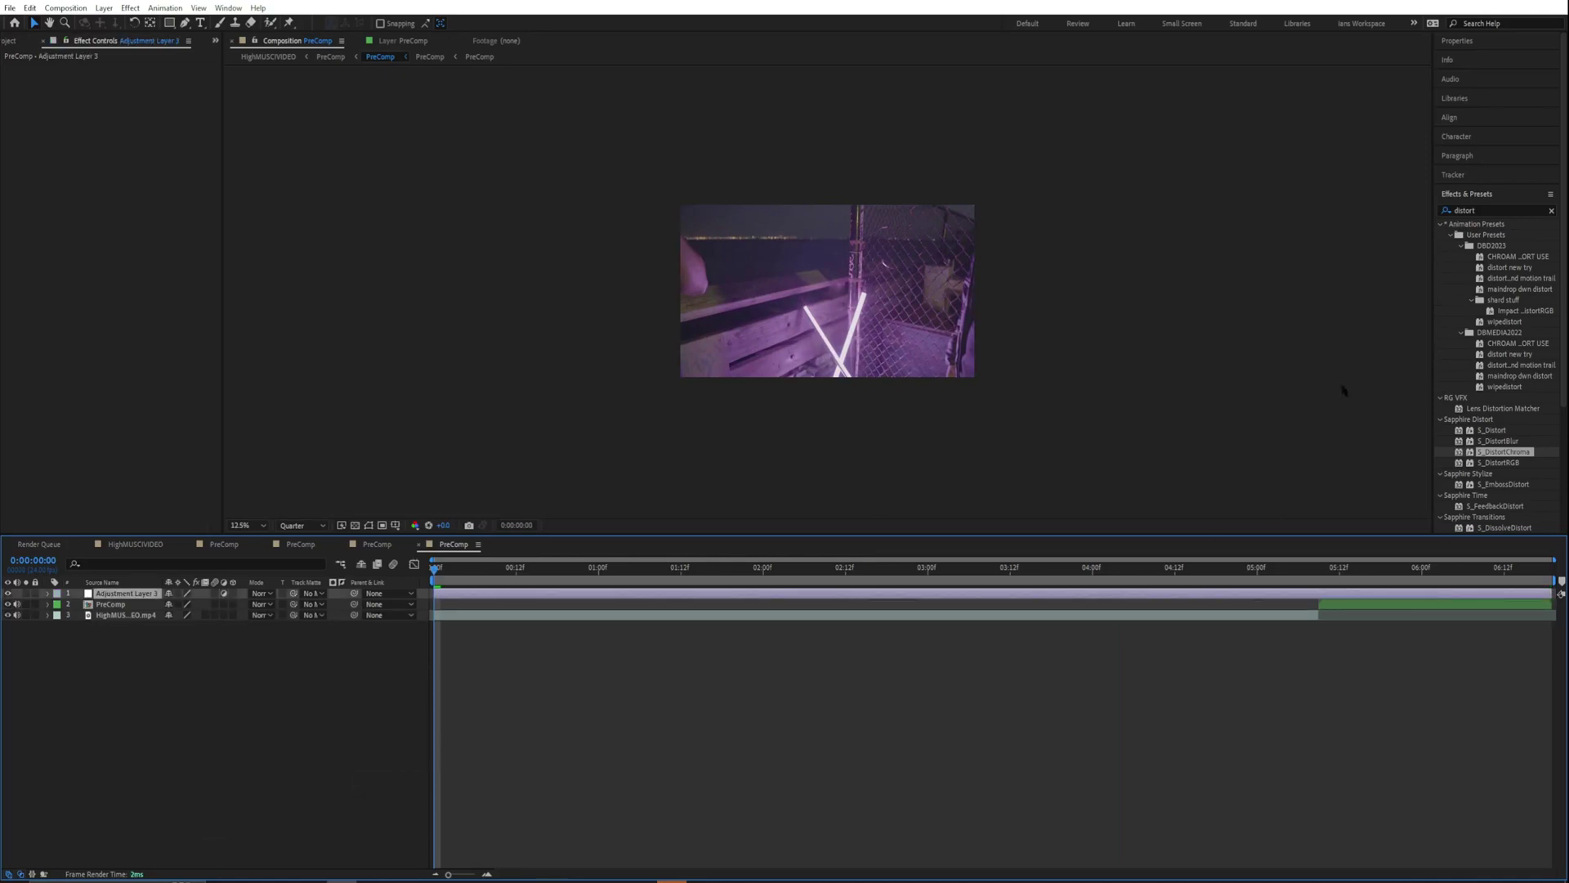
left_click(1486, 452)
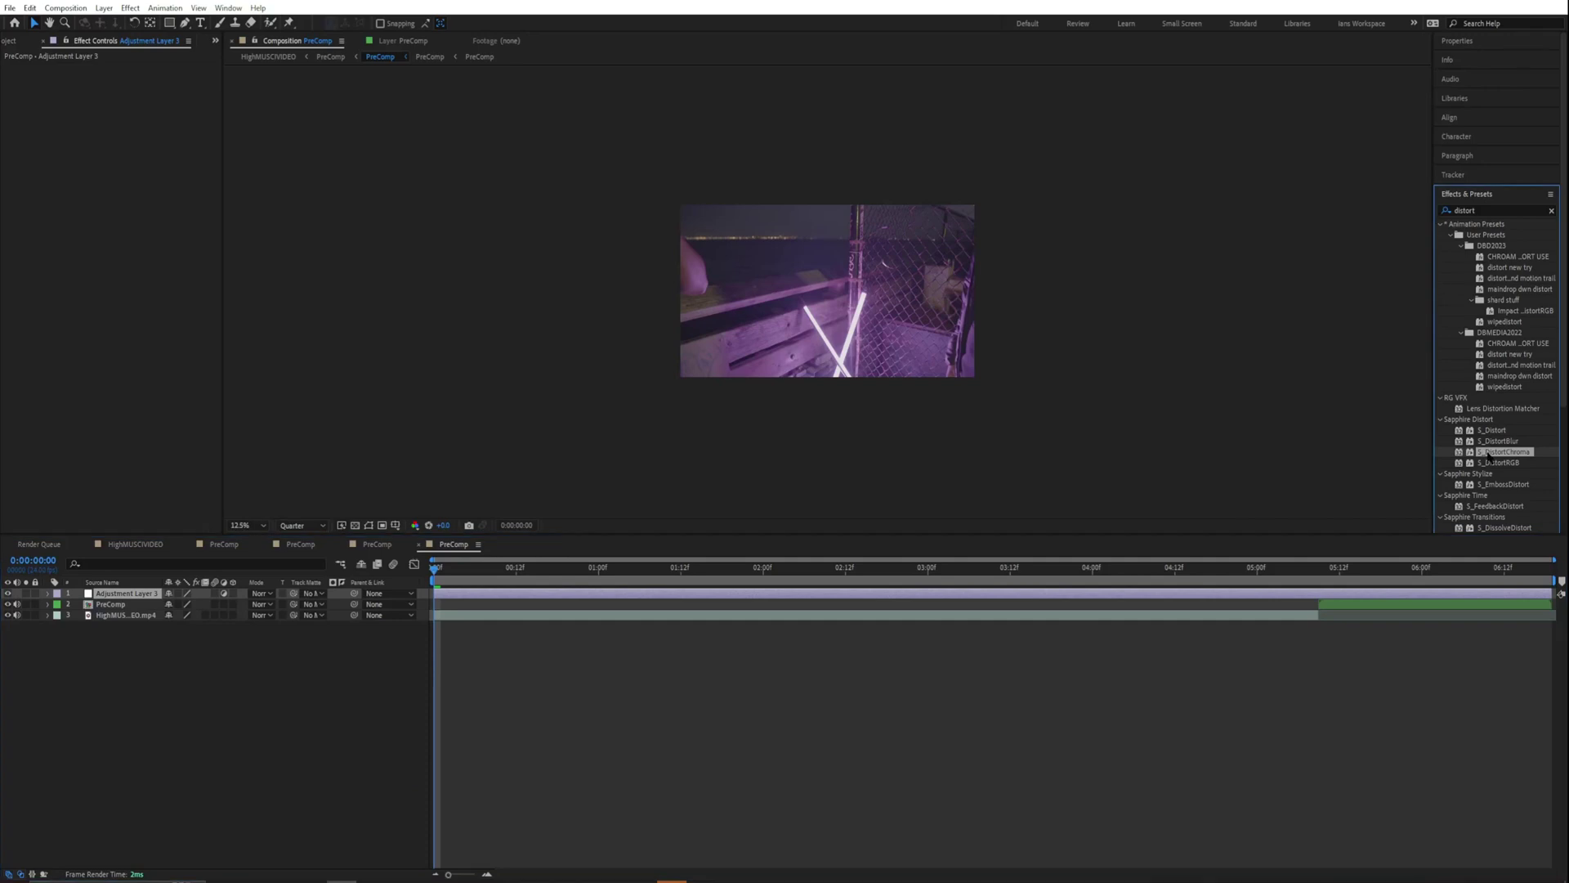
left_click_drag(1488, 456, 439, 612)
Trim the adjustment layer's start to 0:00:04:04 and enable keyframing for Amount and Blur Lens at 0:00:05:10.
left_click_drag(472, 599, 1122, 605)
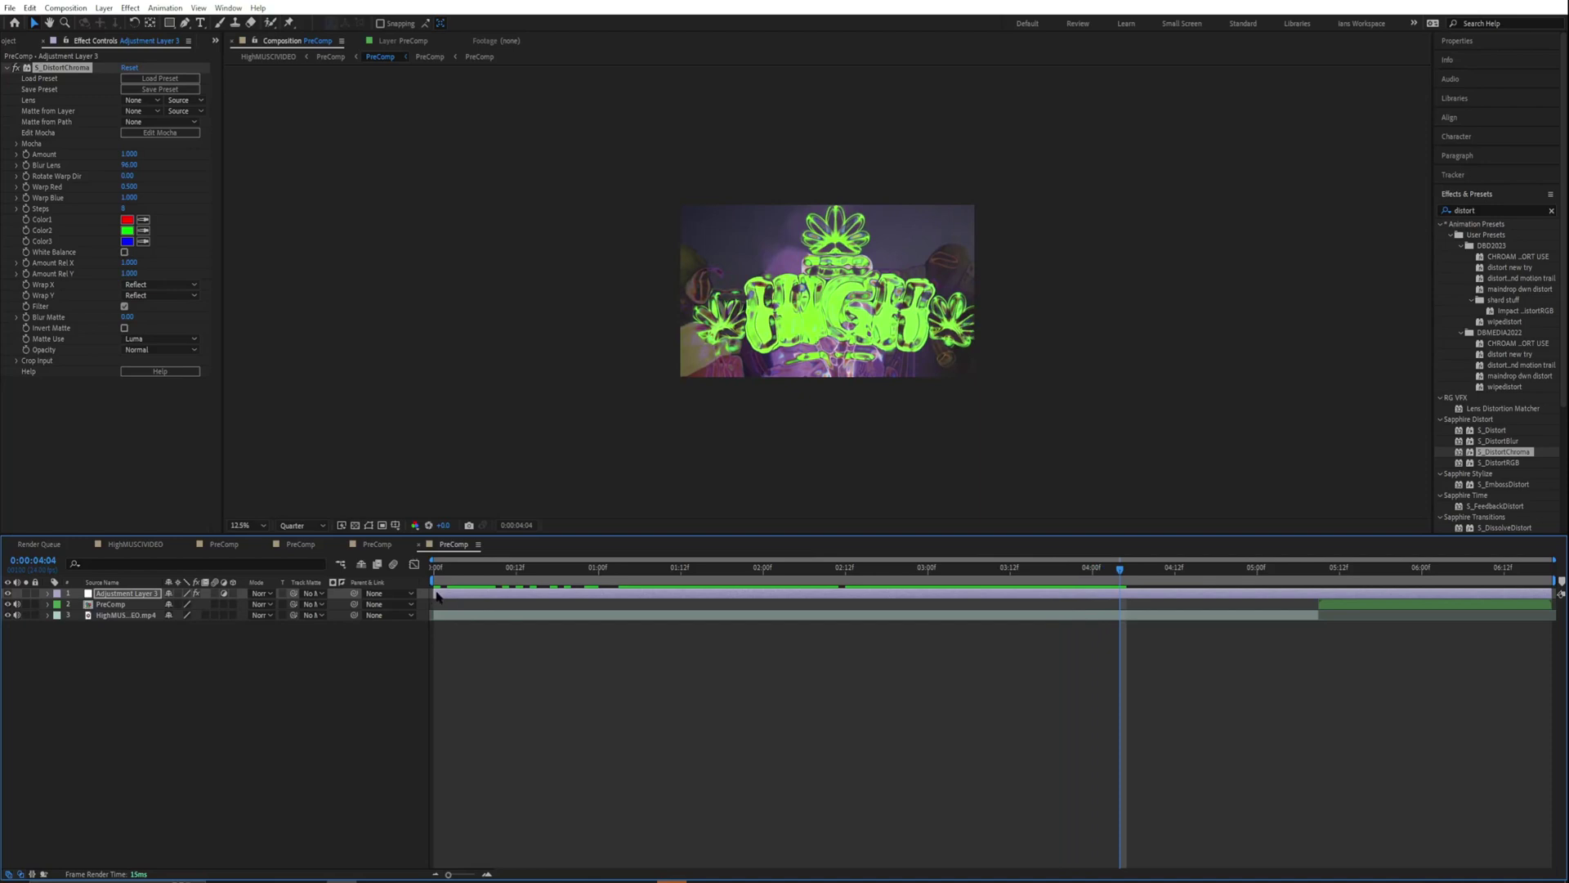
left_click_drag(437, 596, 1323, 628)
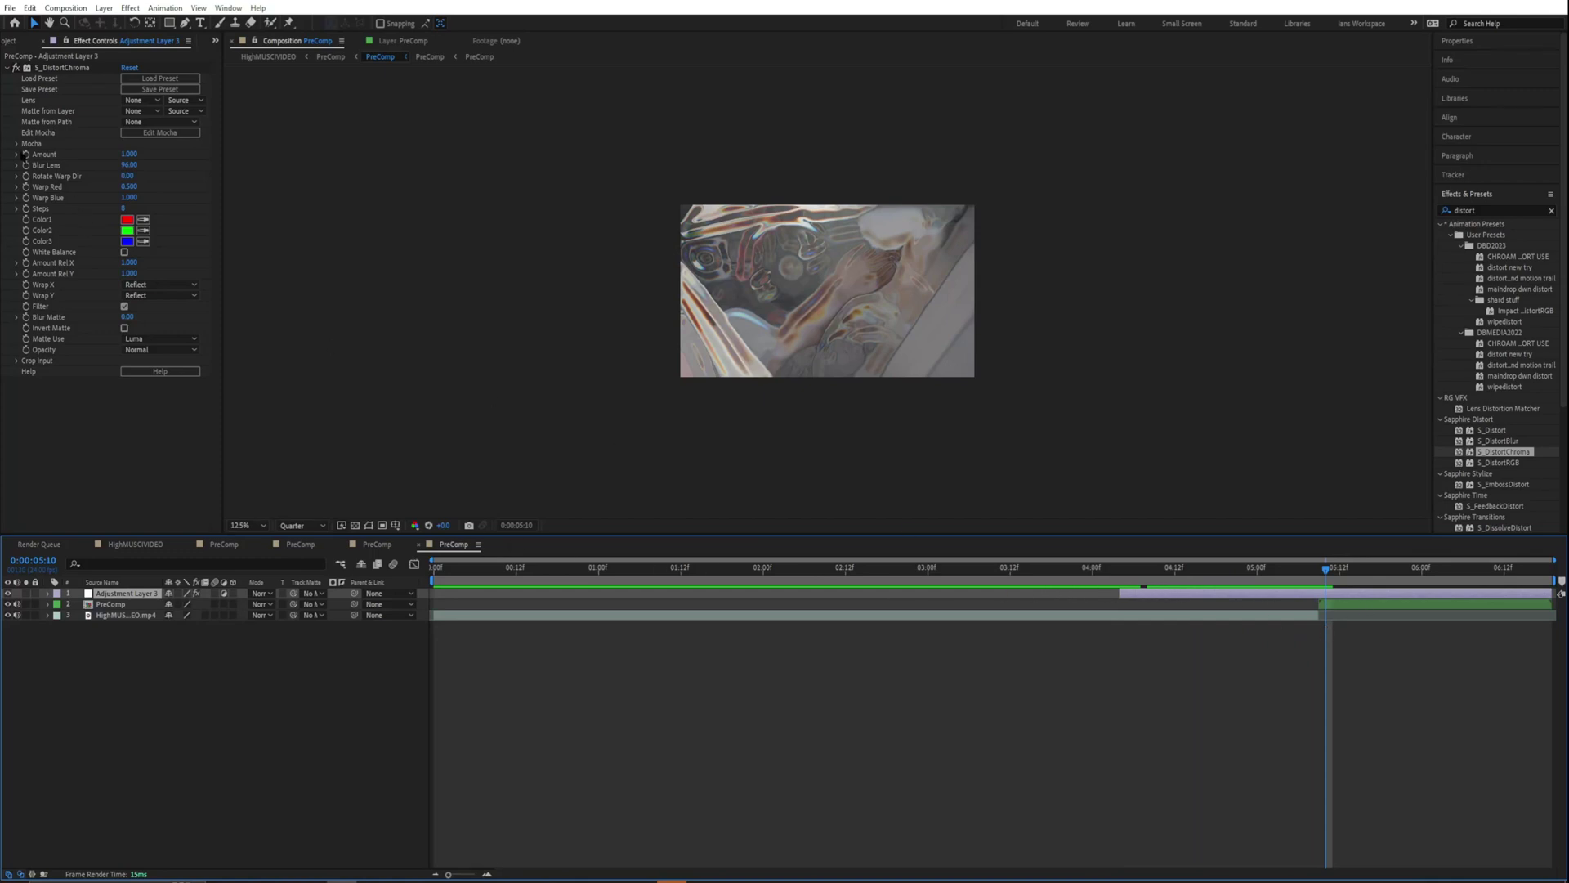
left_click(26, 165)
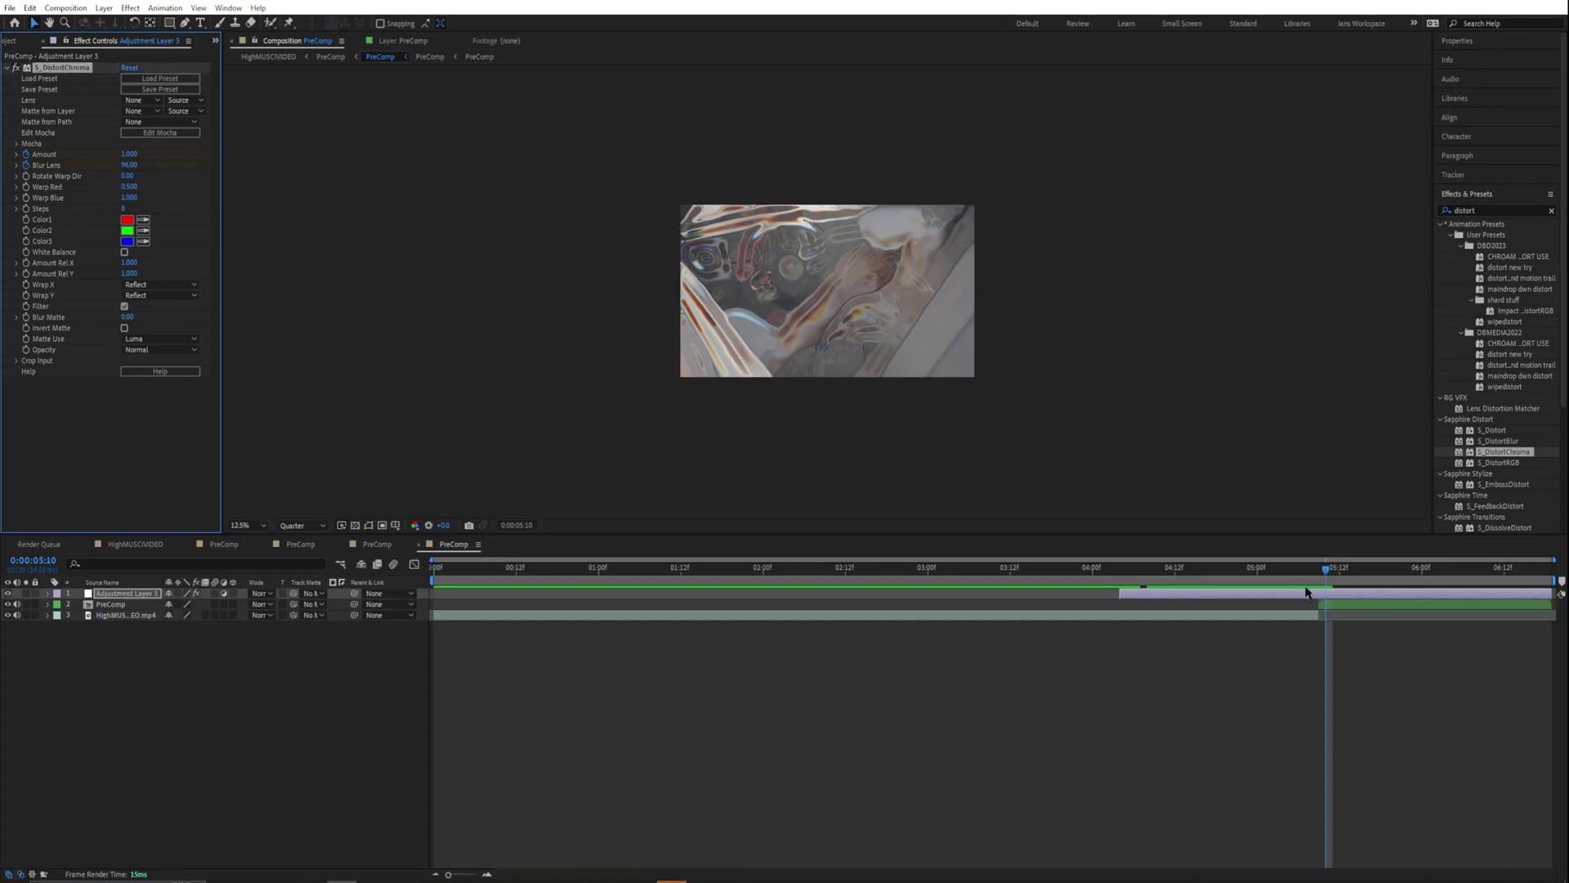
Set the distortion Amount to 0 at 0:00:05:01 and at 0:00:05:23, on either side of the cut.
left_click_drag(1308, 573, 1264, 582)
left_click(127, 156)
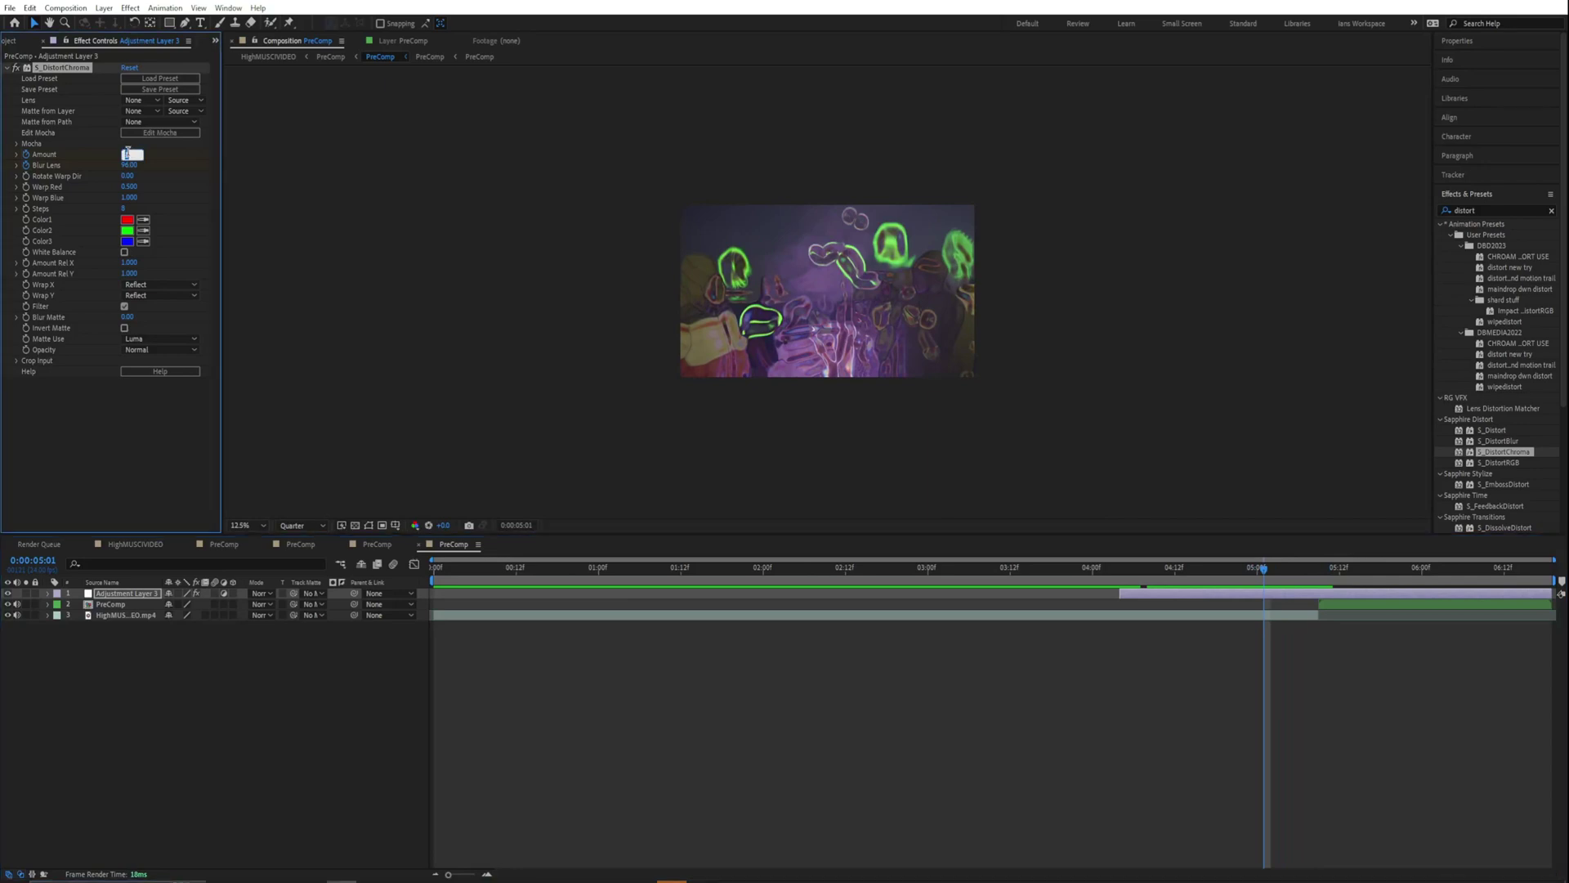
key("Return")
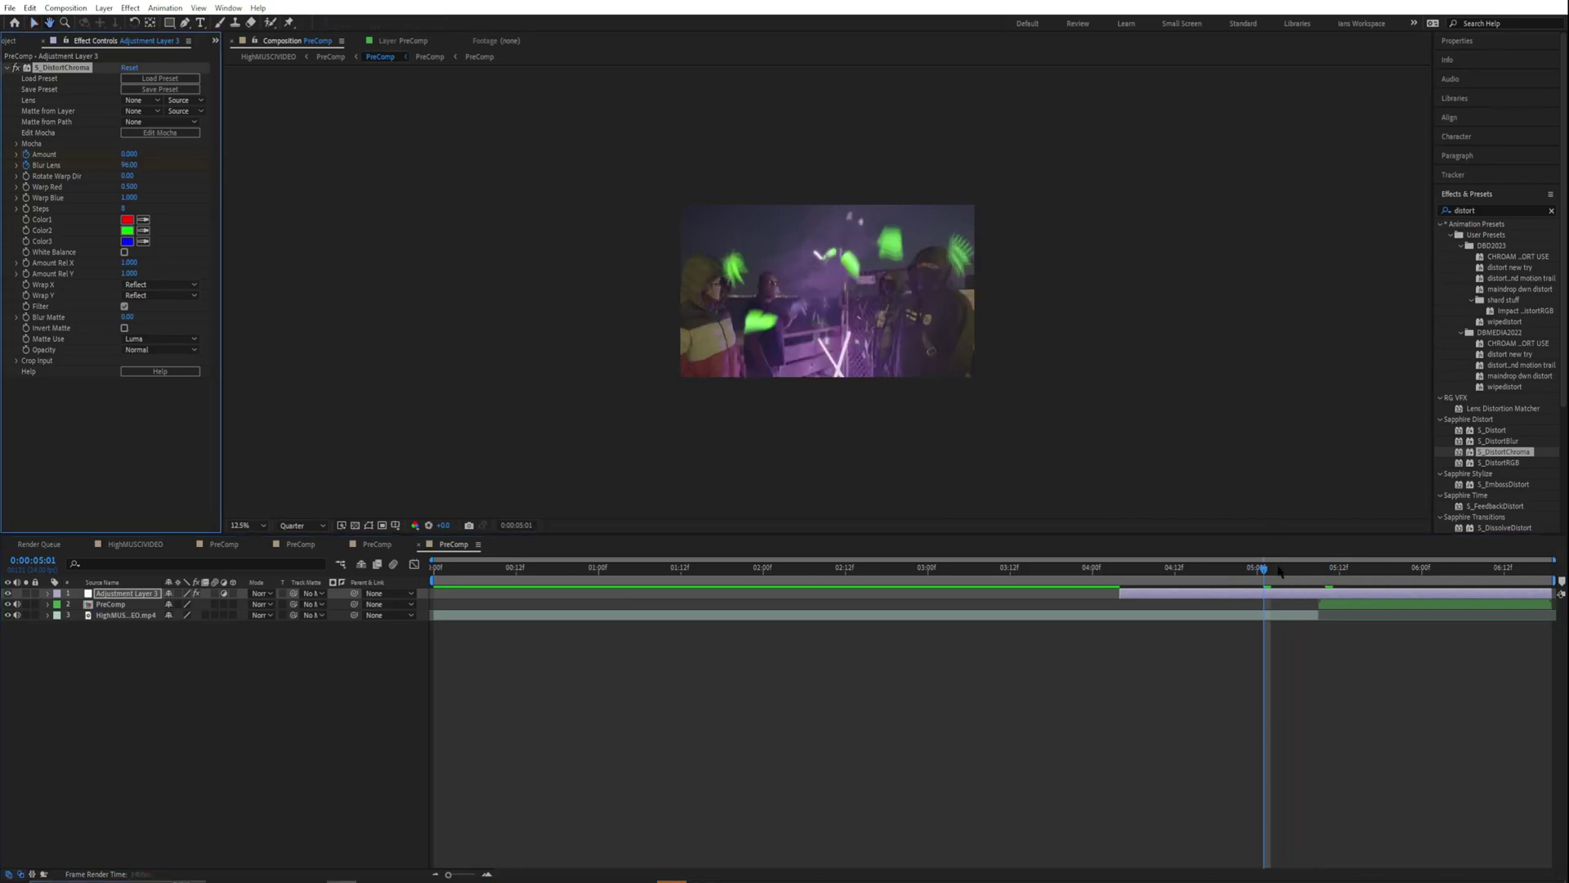
left_click(1367, 570)
left_click_drag(1364, 578, 1420, 578)
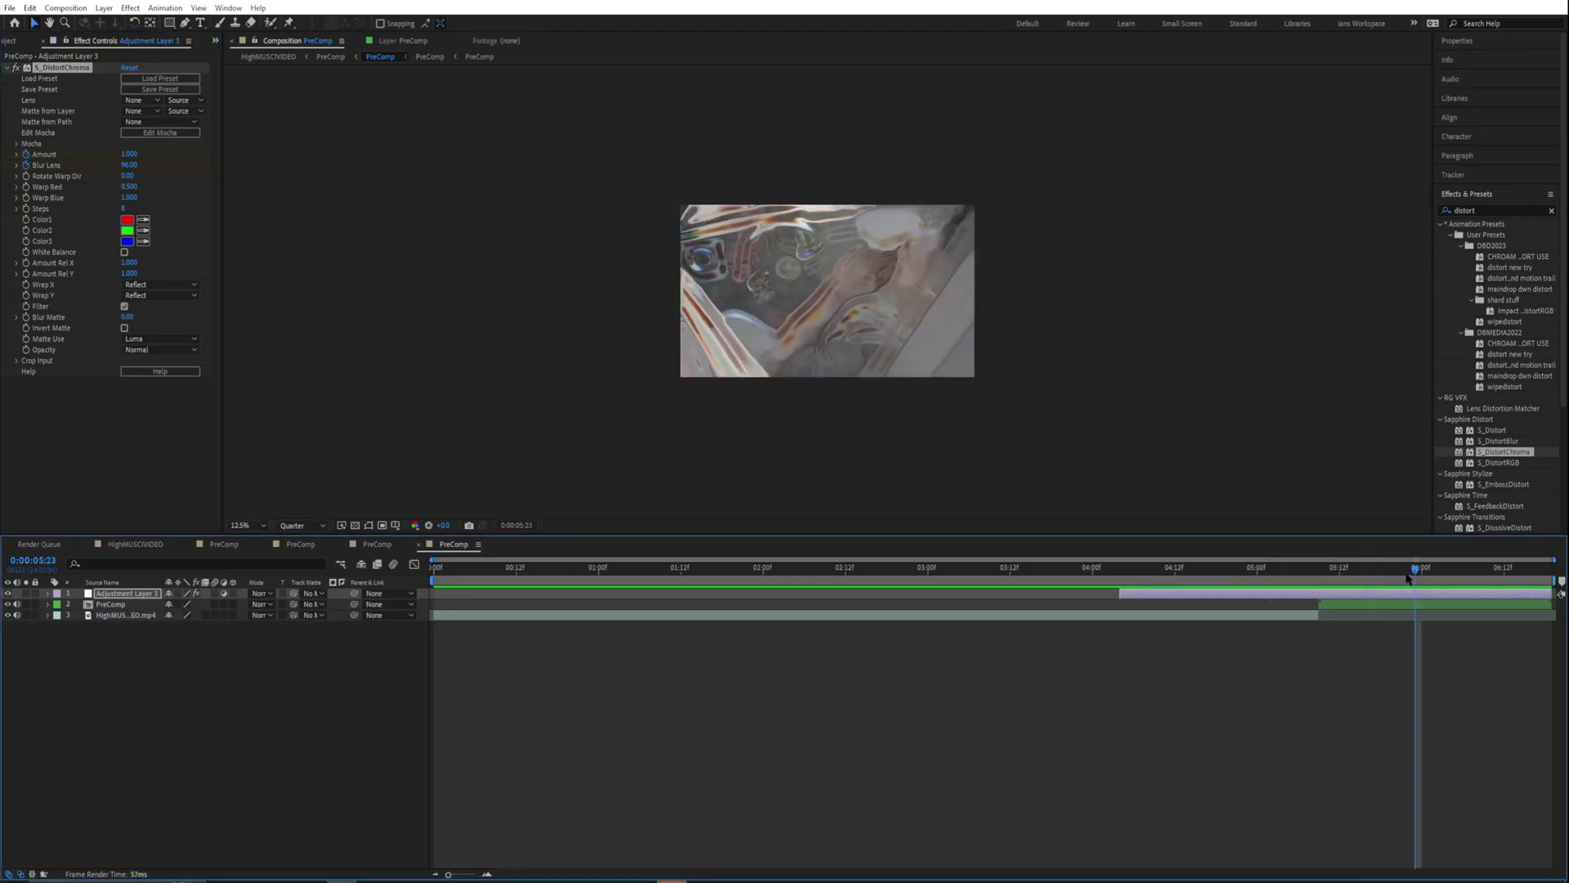
left_click(132, 154)
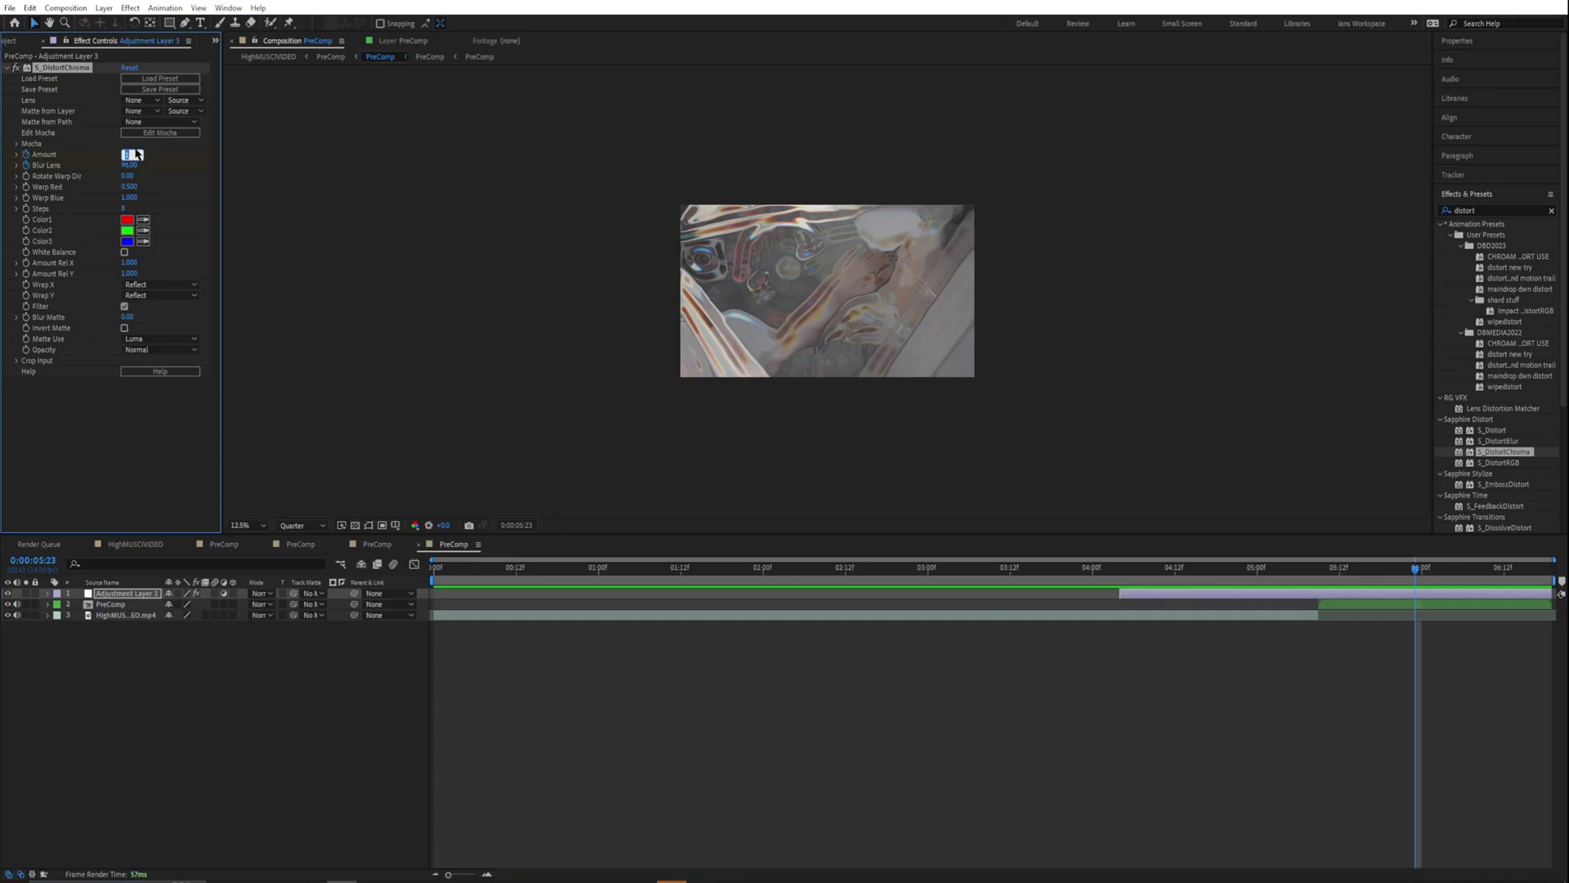
type("0")
key("Return")
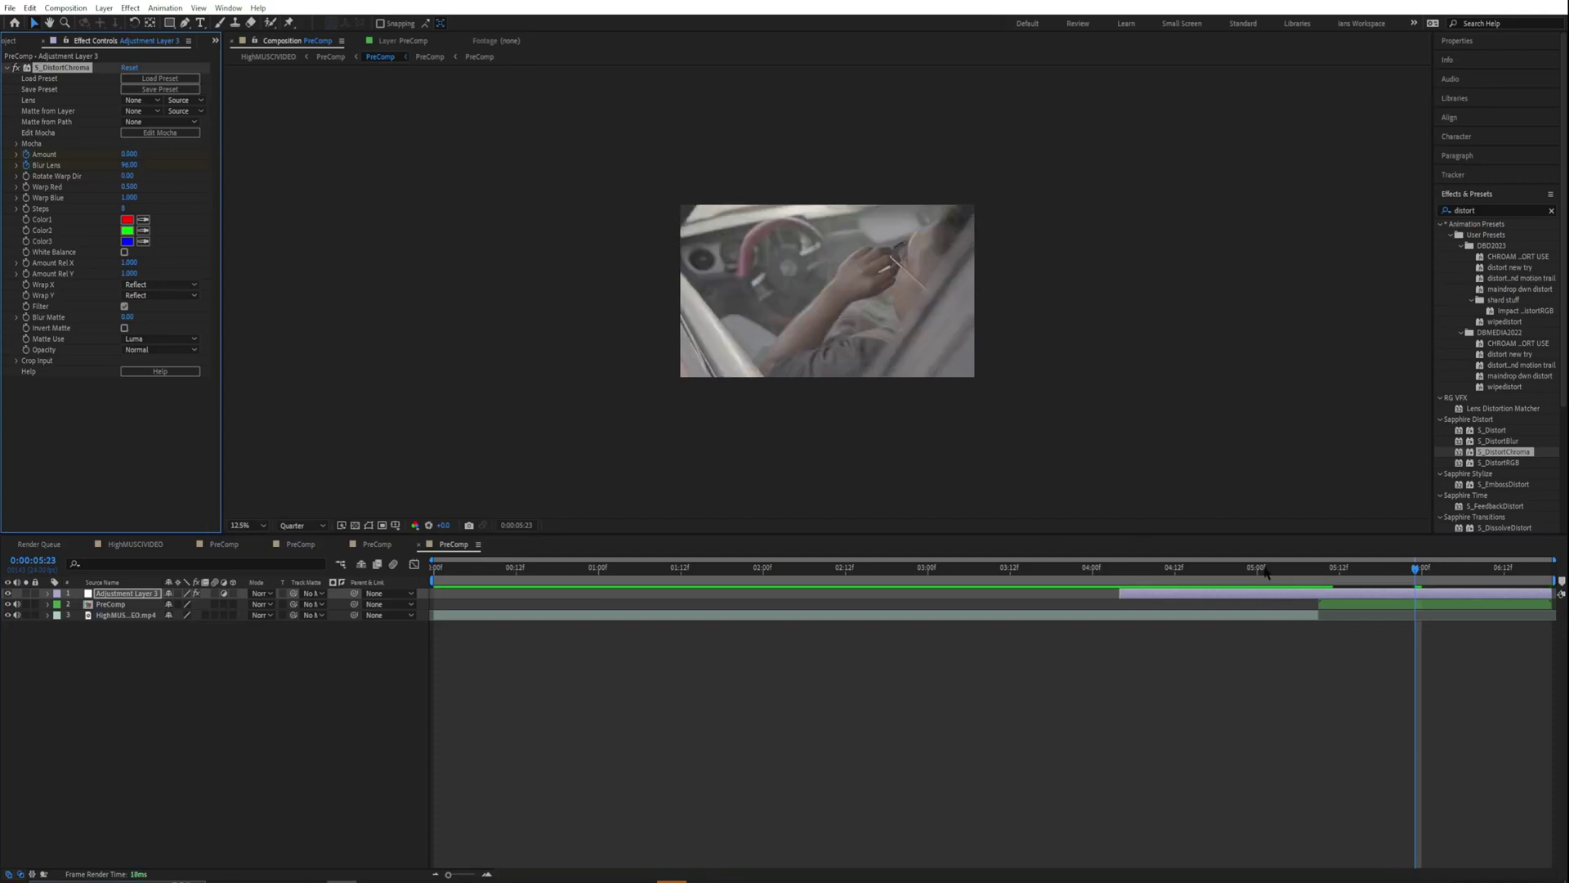
Play the transition from 0:00:03:07 through the cut to check the distortion timing.
left_click(1057, 570)
left_click(977, 569)
key("space")
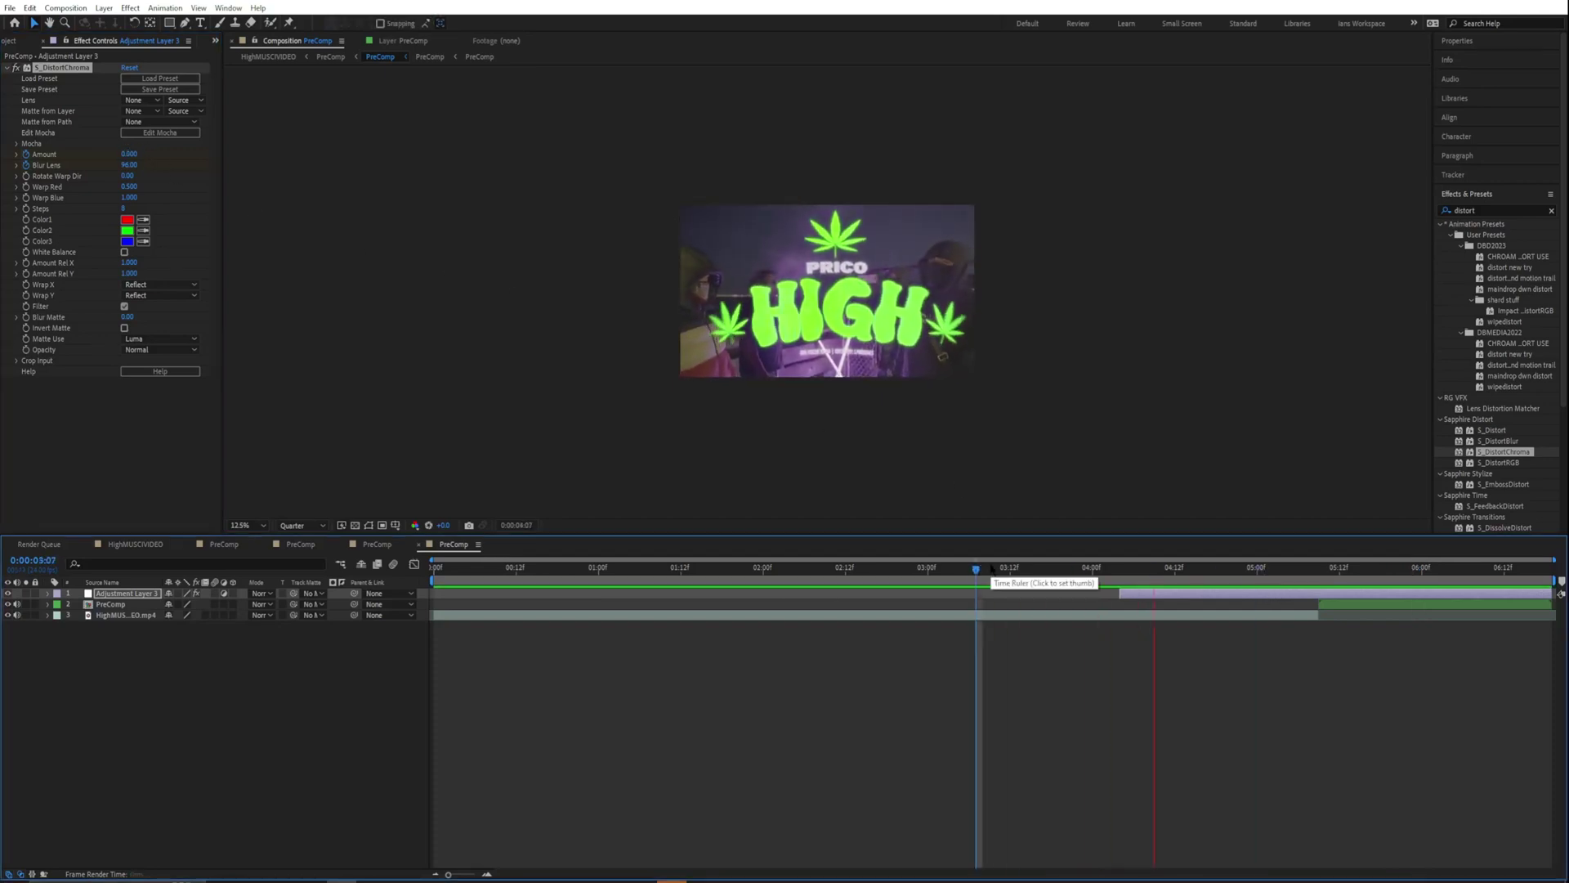
Reveal the adjustment layer's keyframes, move the first Amount keyframe back to about 0:00:04:15, and preview the longer build-up.
left_click(1237, 598)
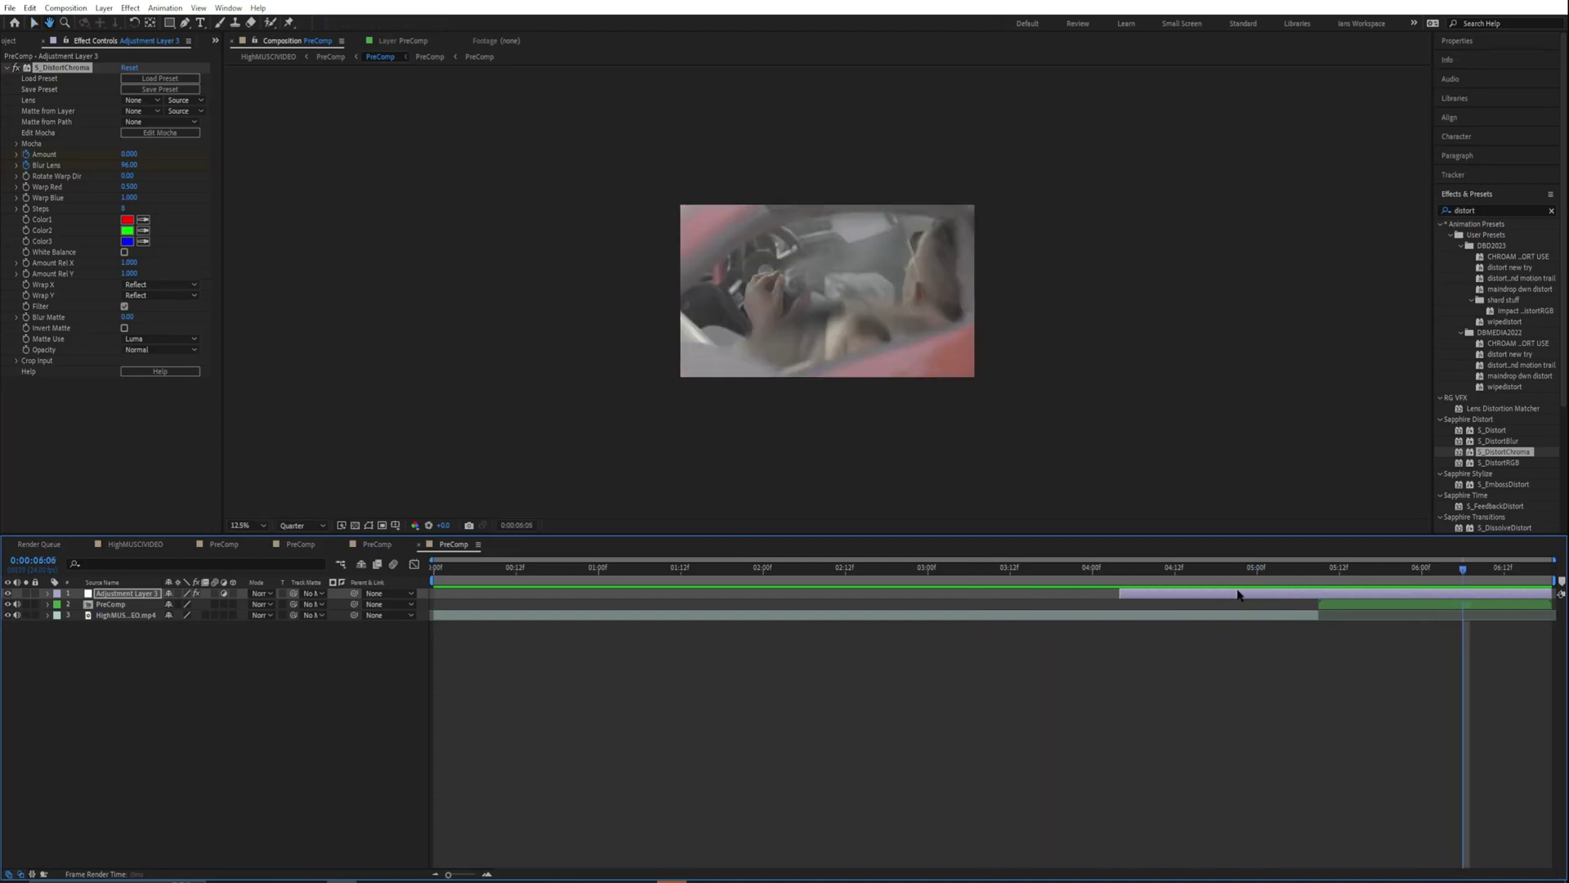
key("u")
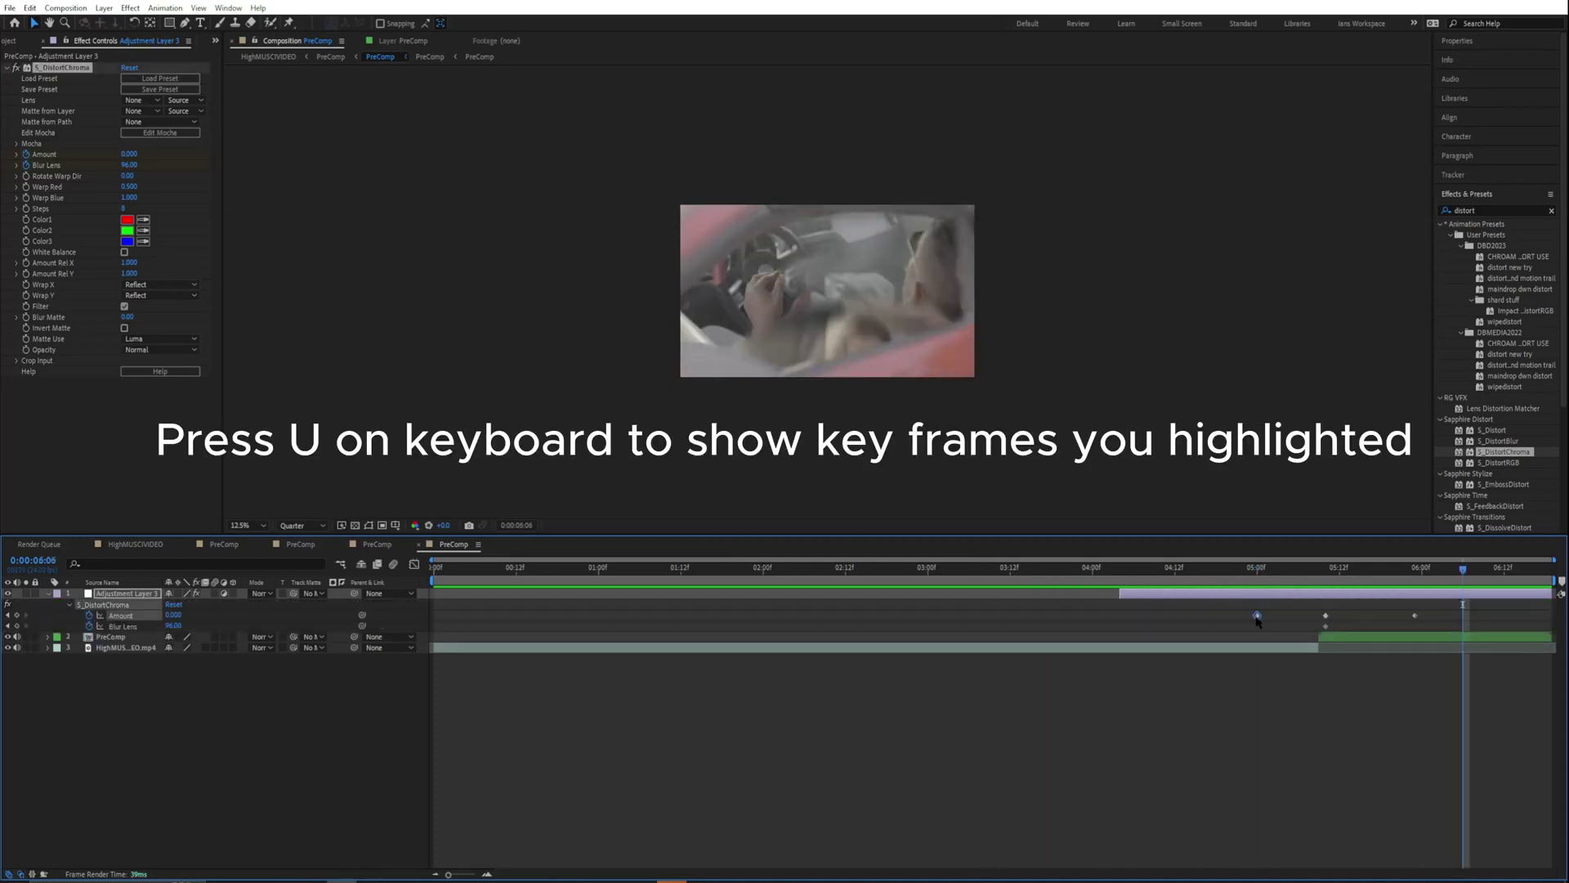
left_click(1195, 616)
left_click(1183, 570)
left_click_drag(1183, 569, 1044, 569)
key("space")
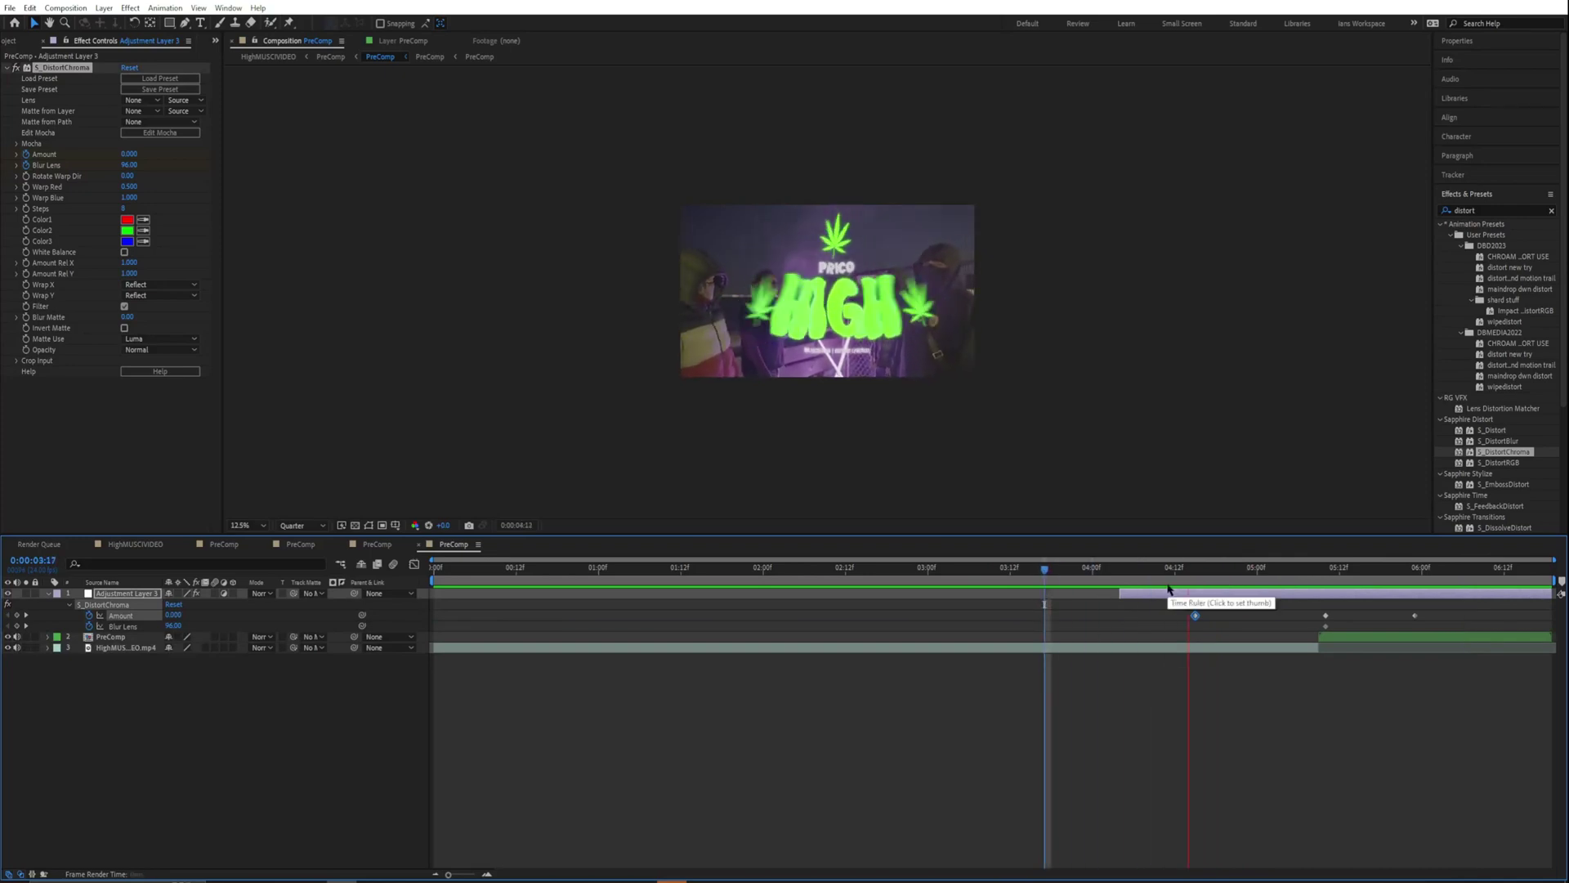
key("space")
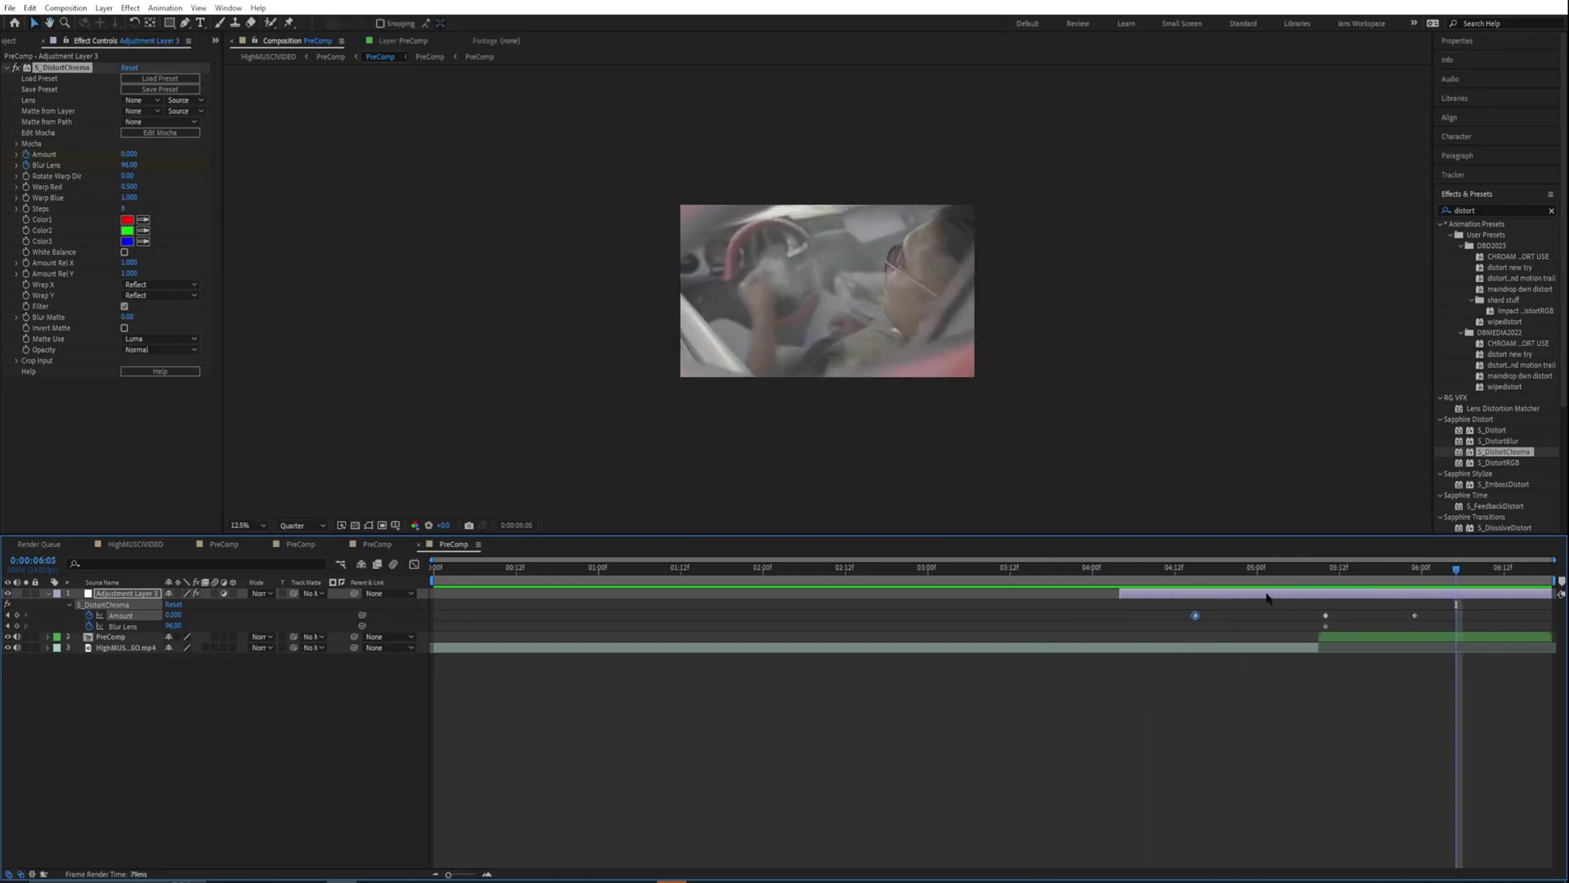
Apply Easy Ease Out to the middle and last Amount keyframes and the Blur Lens keyframe, and review the transition.
left_click_drag(1283, 593, 1432, 645)
key("ctrl+z")
right_click(1415, 617)
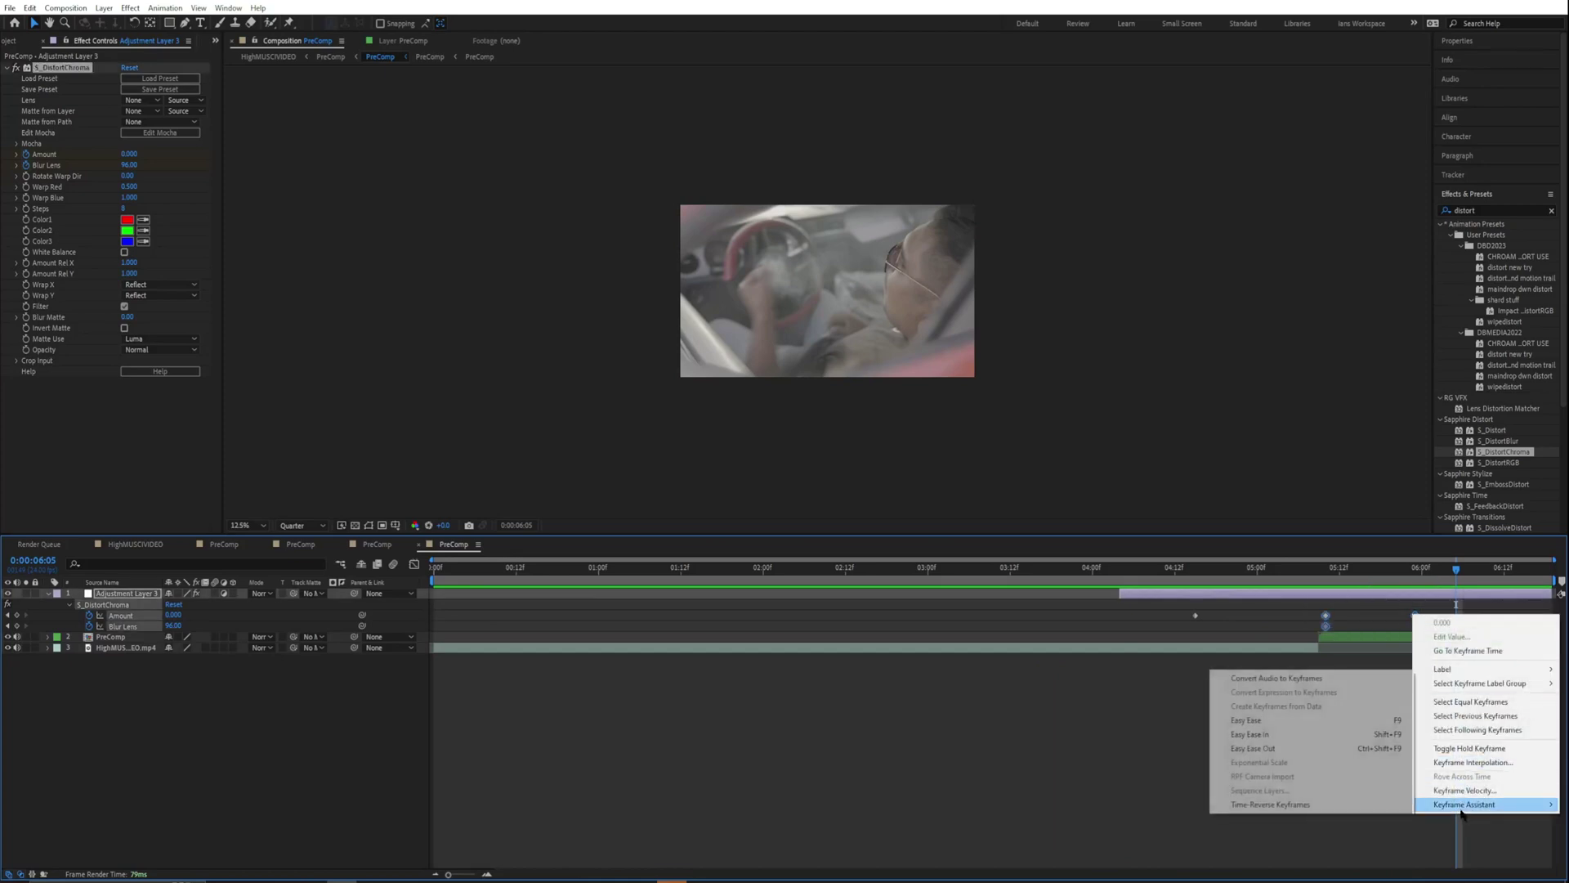
mouse_move(1428, 807)
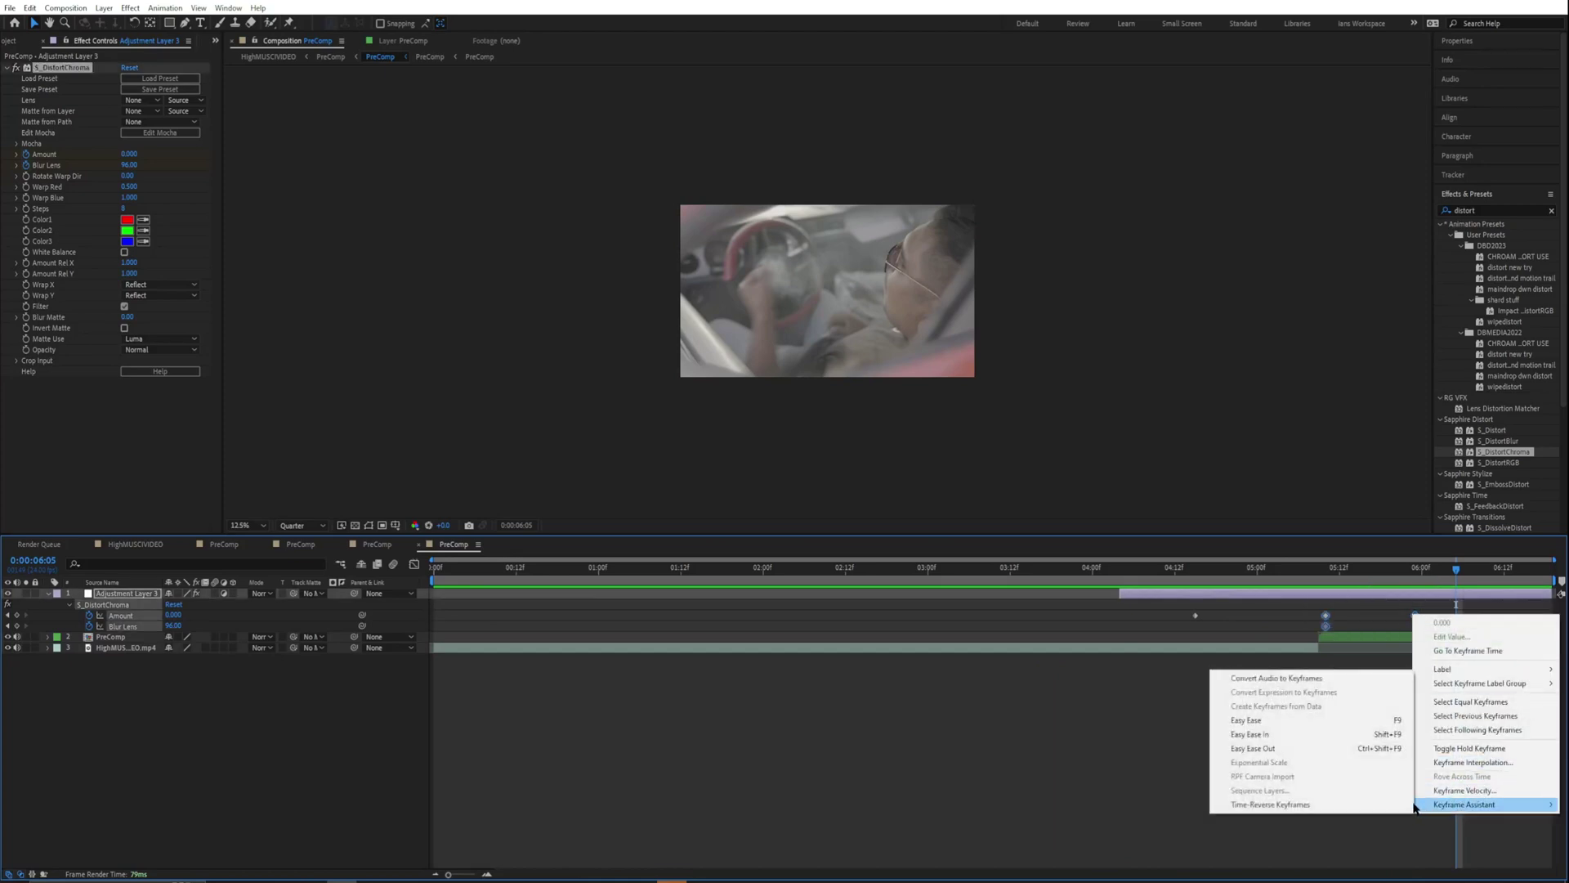
left_click(1282, 749)
left_click(1322, 572)
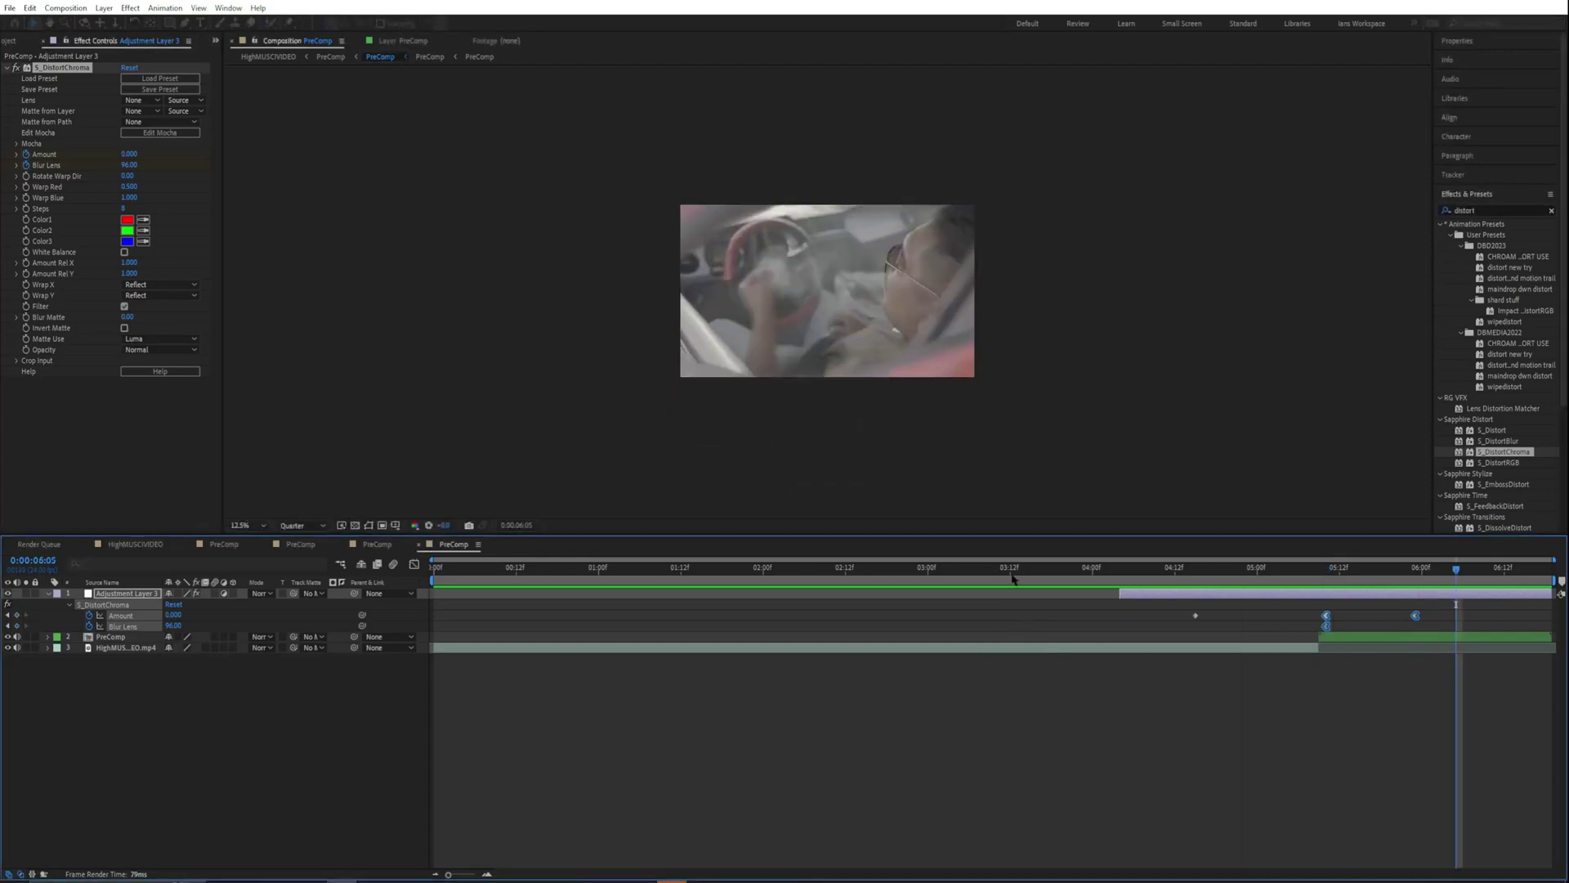
left_click(762, 572)
left_click_drag(762, 575, 1412, 631)
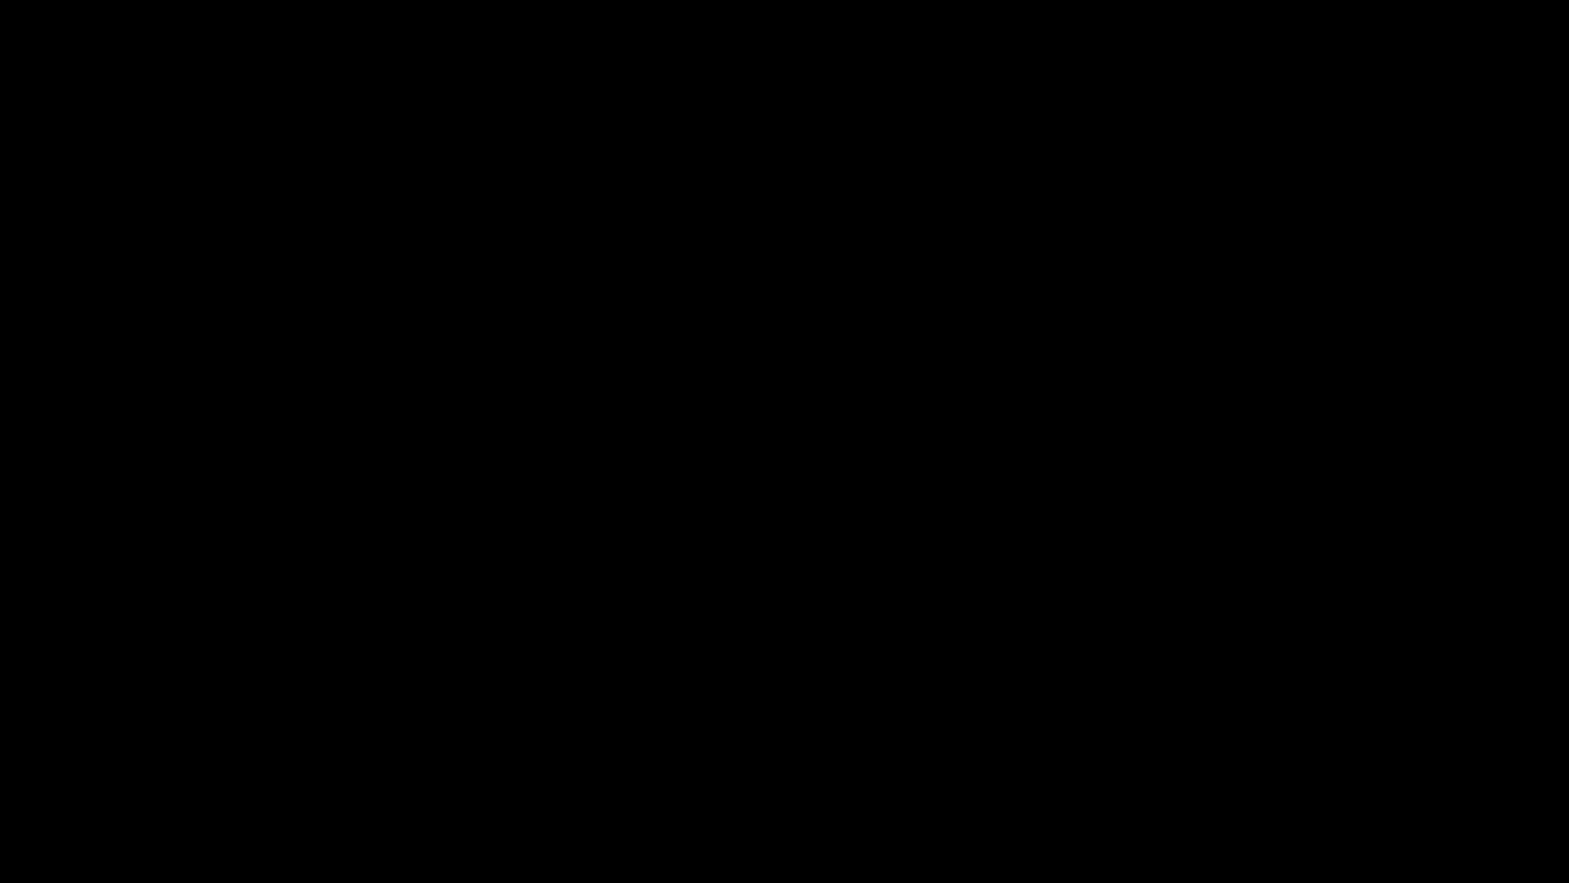